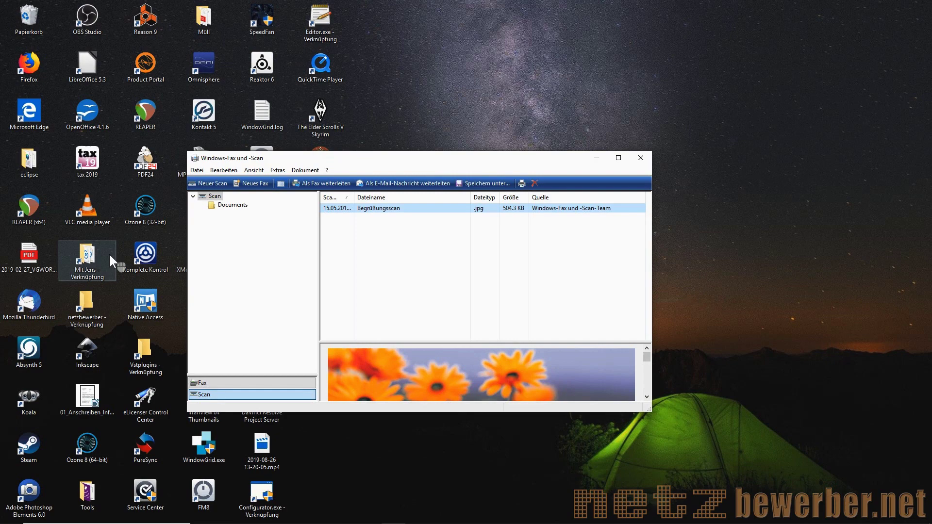
# Start a new scan with the WIA CanoScan 5600F scanner and choose the Dokumente profile
pyautogui.click(209, 182)
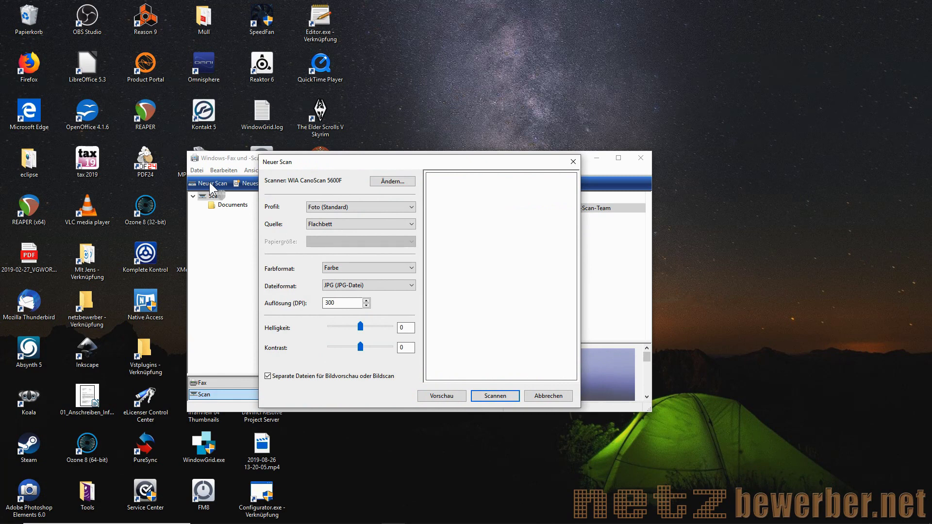
pyautogui.click(392, 181)
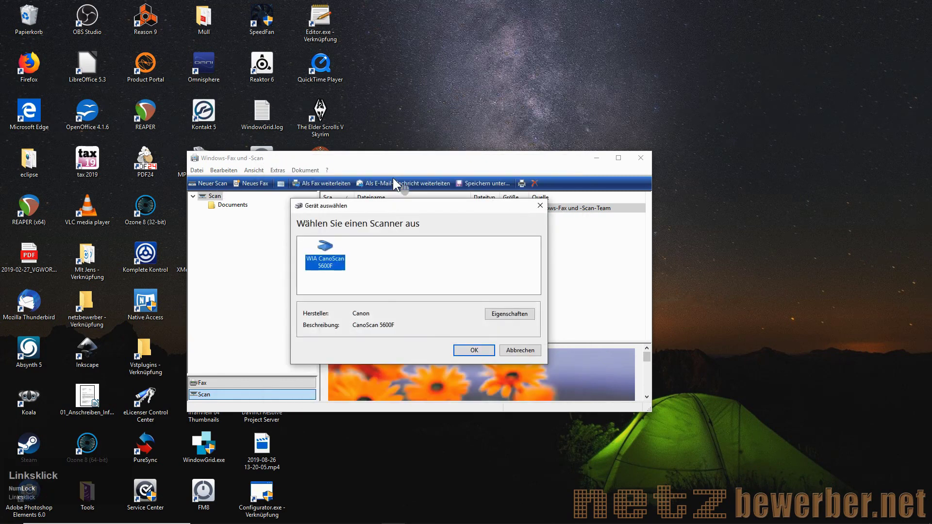
pyautogui.click(474, 350)
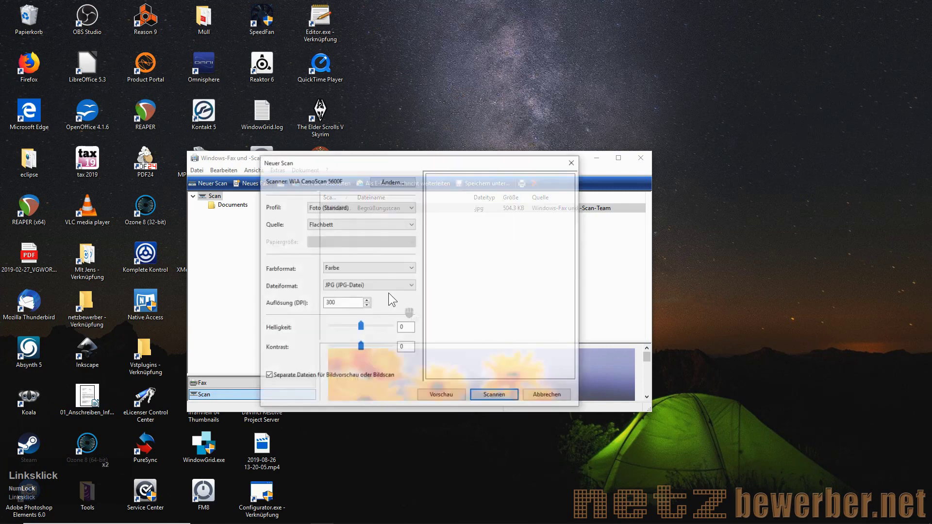
pyautogui.moveTo(374, 206); pyautogui.dragTo(332, 225)
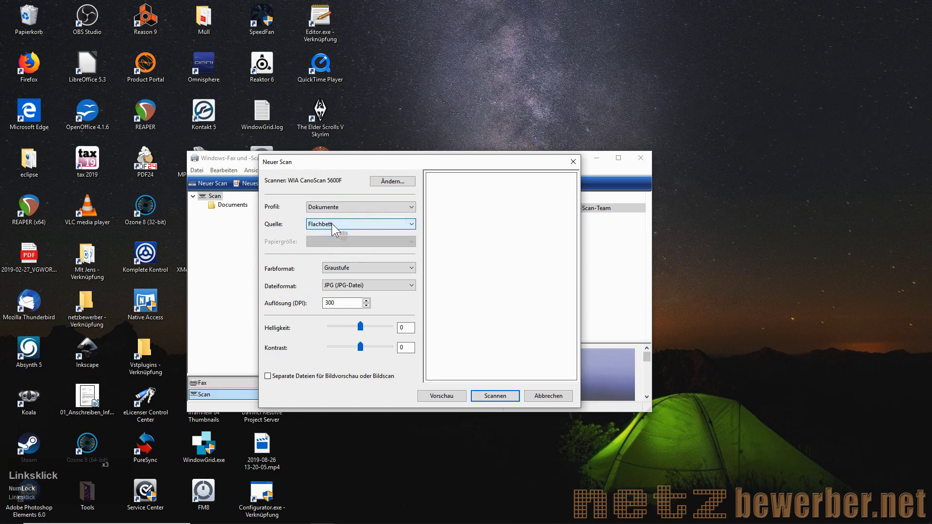
# Set the scan's colour format to Graustufe and file format to JPG (JPG-Datei), and preview the document
pyautogui.click(377, 268)
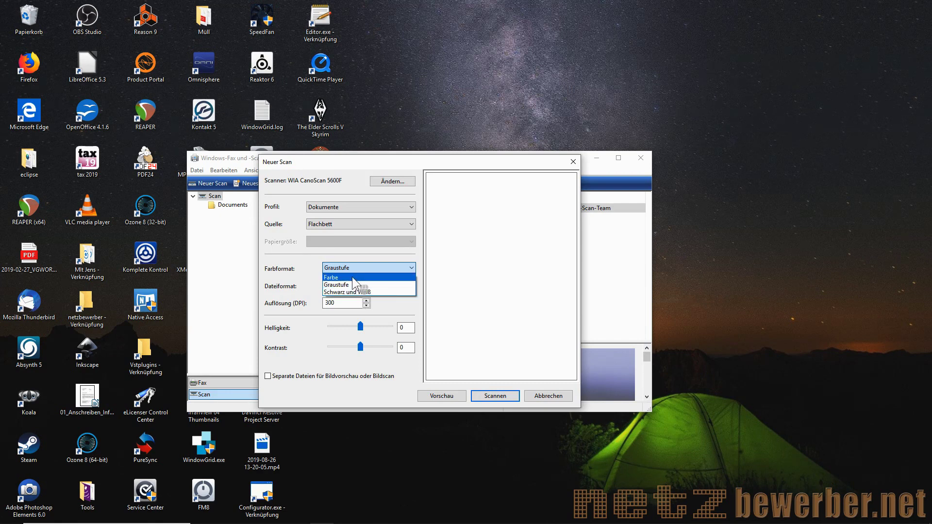
pyautogui.click(349, 285)
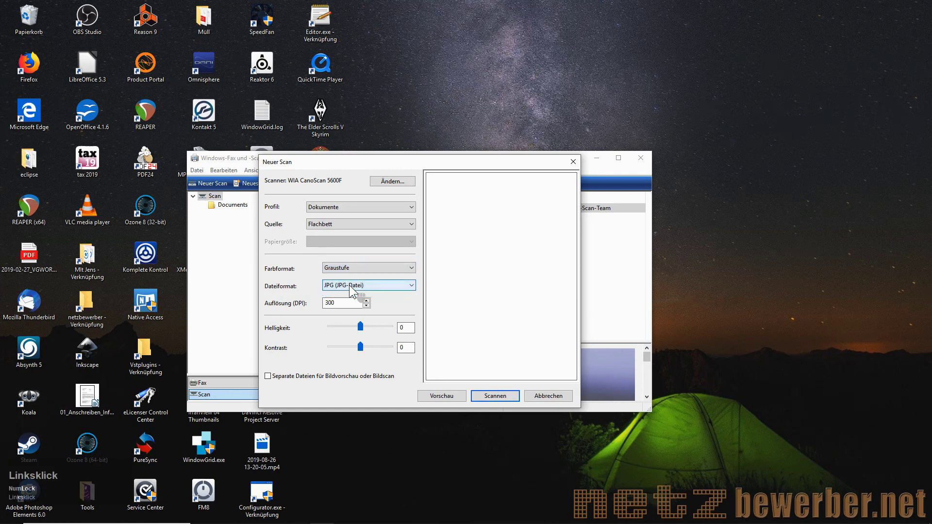
pyautogui.click(350, 285)
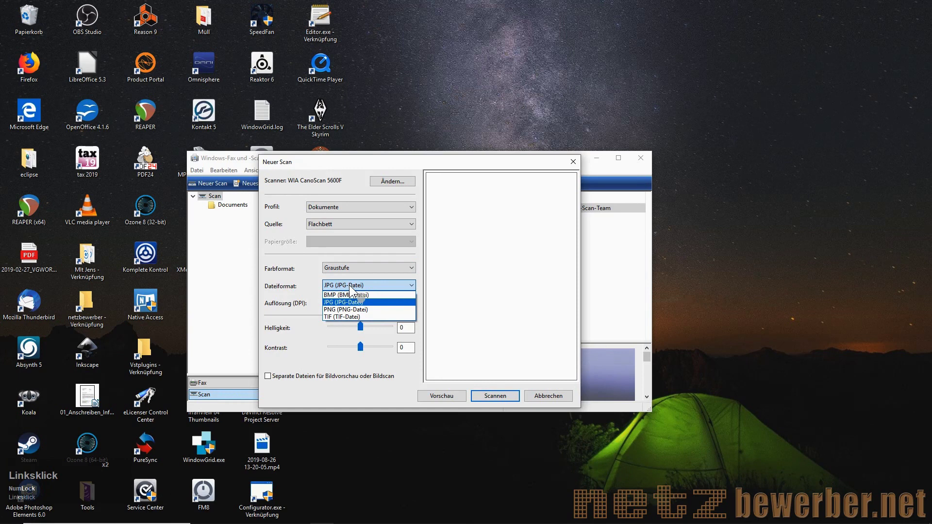
pyautogui.click(377, 302)
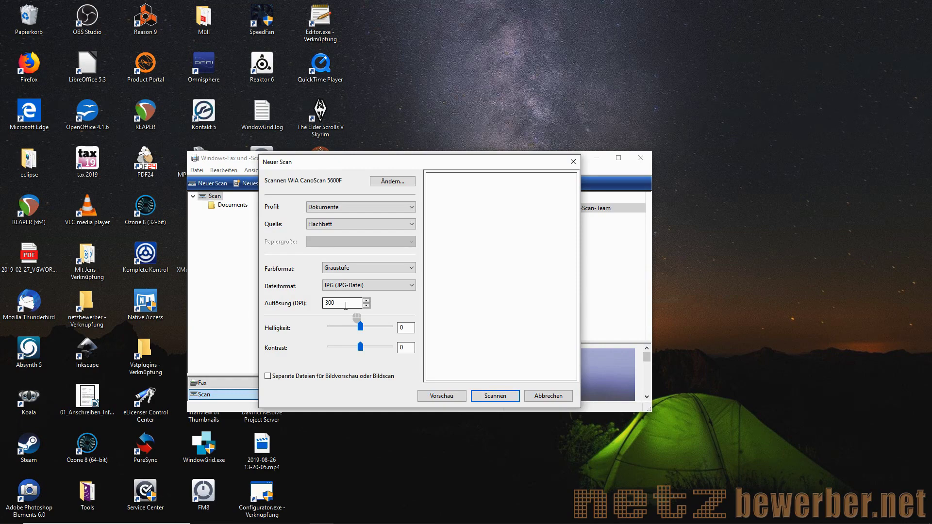
pyautogui.click(439, 394)
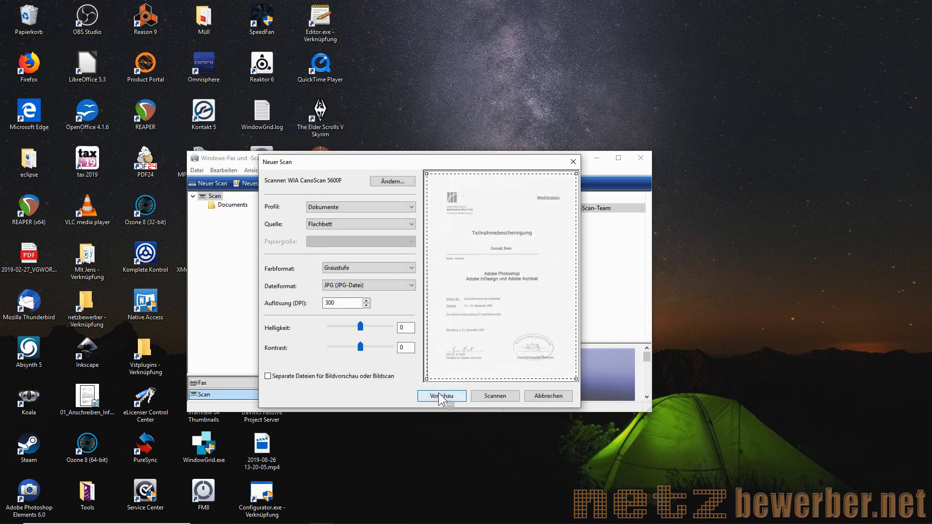
pyautogui.moveTo(426, 379)
pyautogui.mouseDown()
pyautogui.moveTo(436, 353)
pyautogui.moveTo(426, 379)
pyautogui.mouseUp()
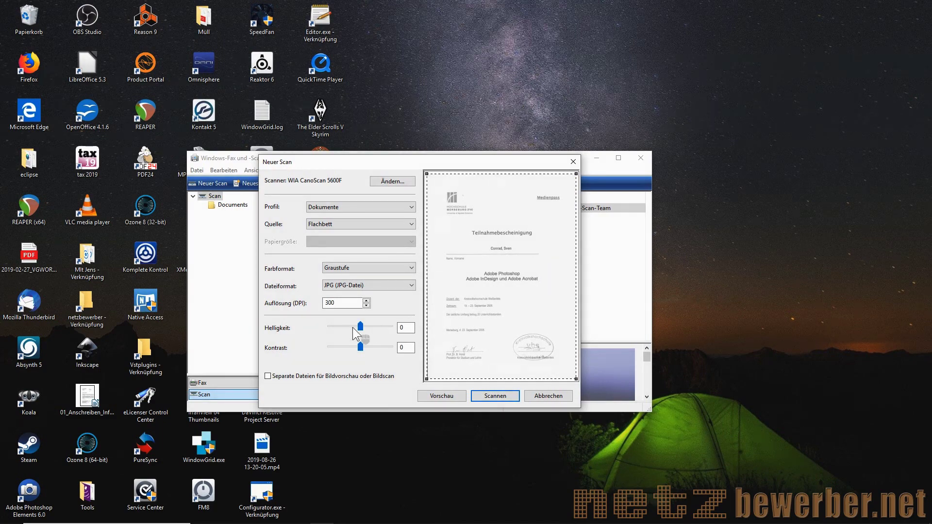
# Set the scan's brightness to 0 and contrast to 40, and refresh the preview
pyautogui.moveTo(361, 328); pyautogui.dragTo(364, 351)
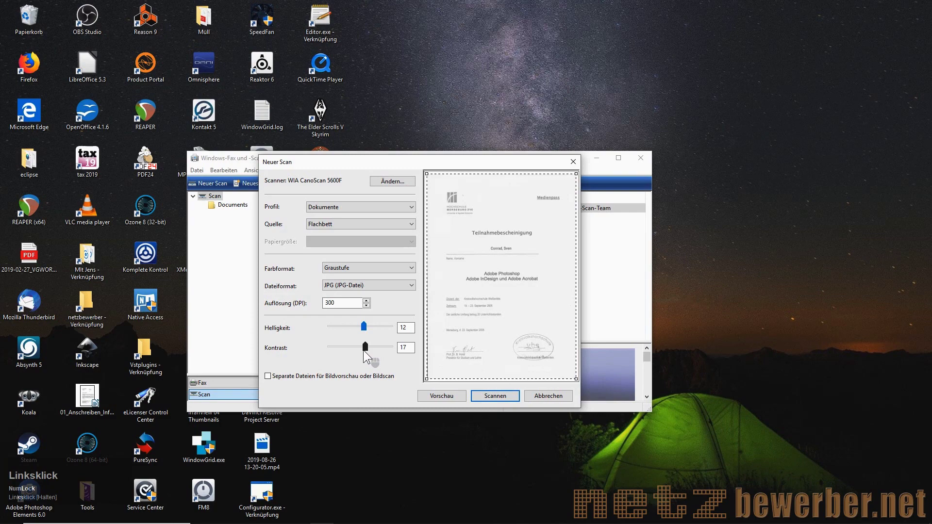
pyautogui.doubleClick(404, 328)
pyautogui.write('0')
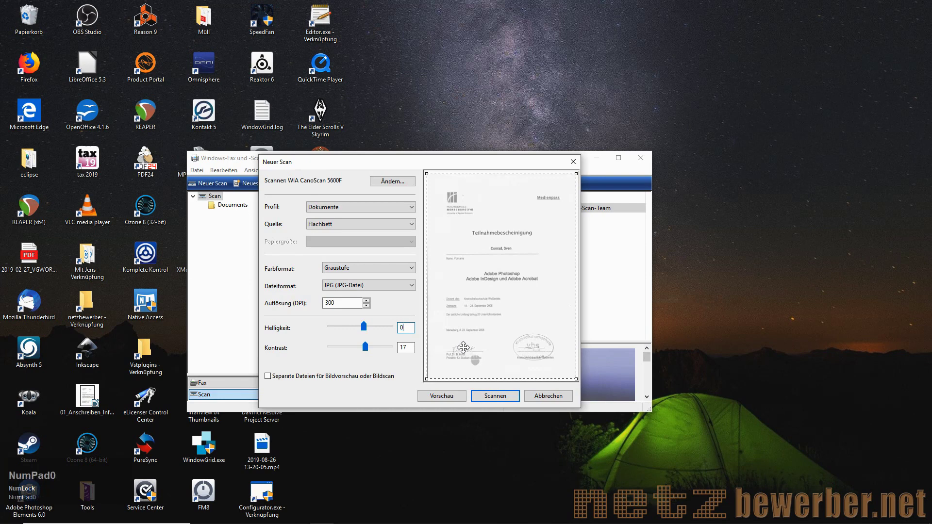
pyautogui.moveTo(411, 350); pyautogui.dragTo(399, 352)
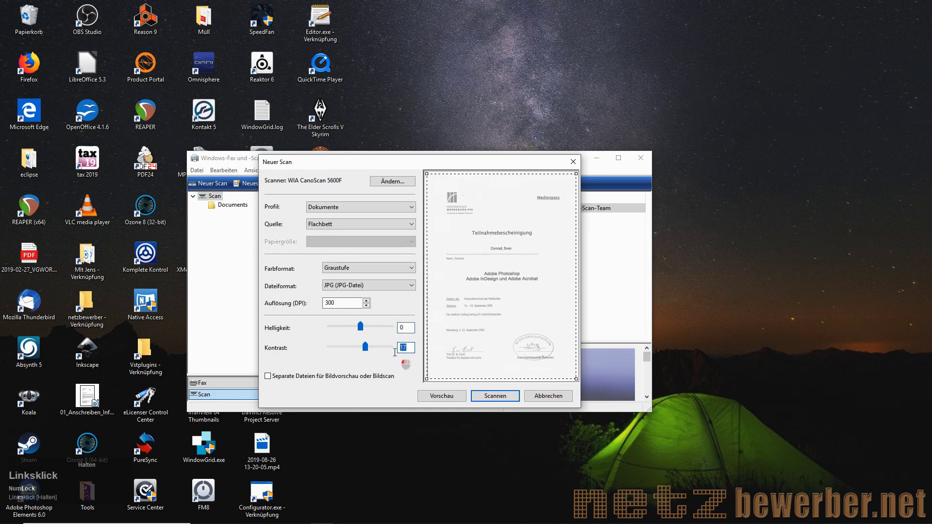
pyautogui.write('40')
pyautogui.click(417, 353)
pyautogui.click(401, 361)
pyautogui.click(410, 329)
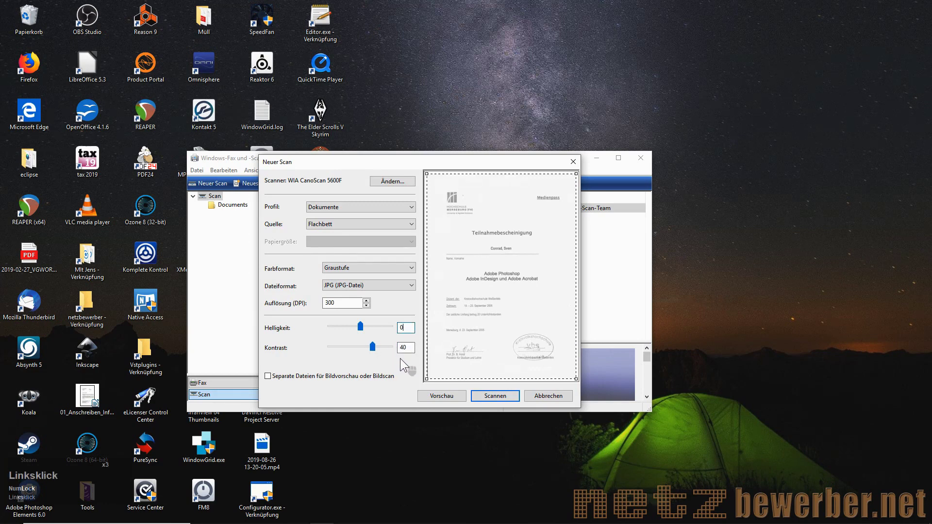
pyautogui.click(437, 395)
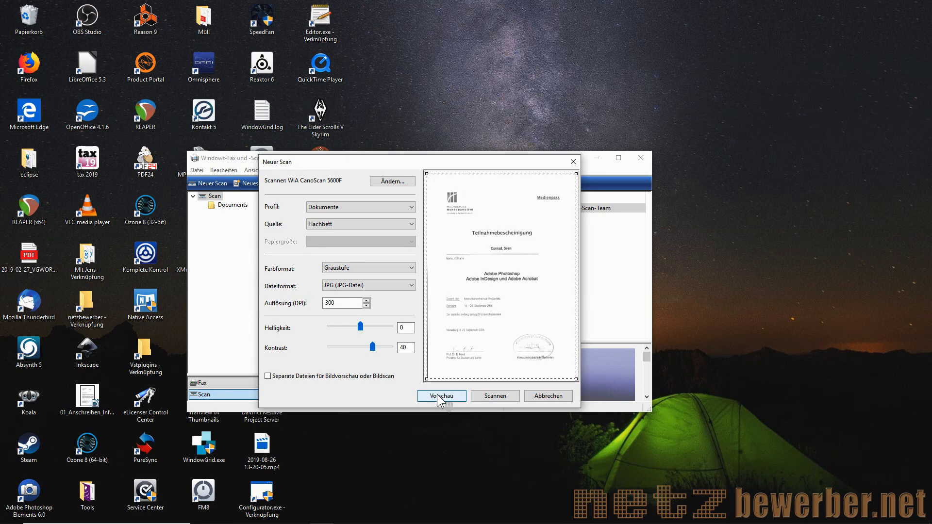
# Scan the certificate with these settings and look over the scanned image in the maximized window
pyautogui.click(485, 393)
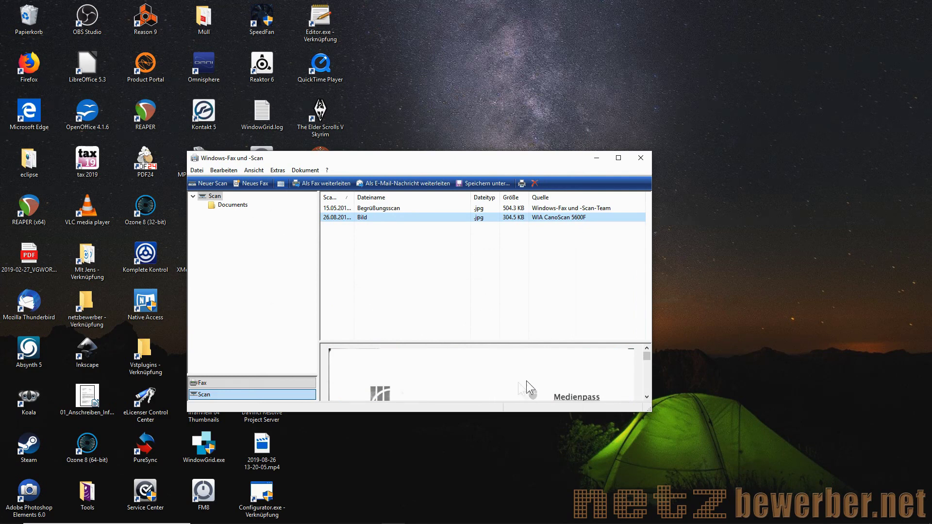
pyautogui.click(619, 158)
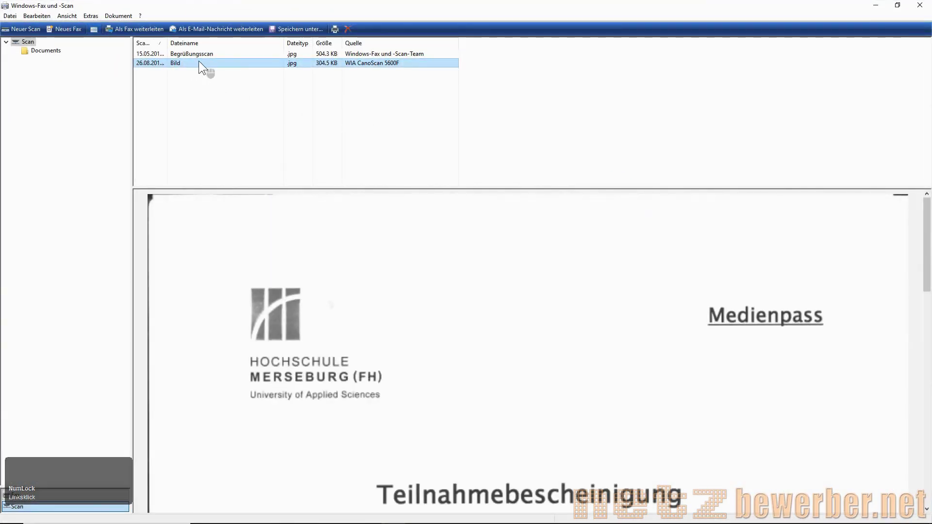
pyautogui.scroll(-2, 425, 300)
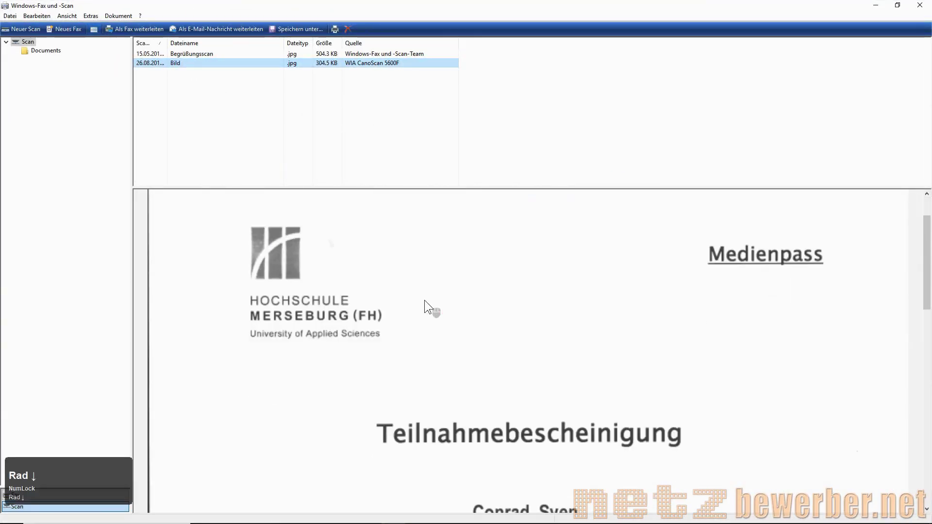
pyautogui.scroll(2, 424, 300)
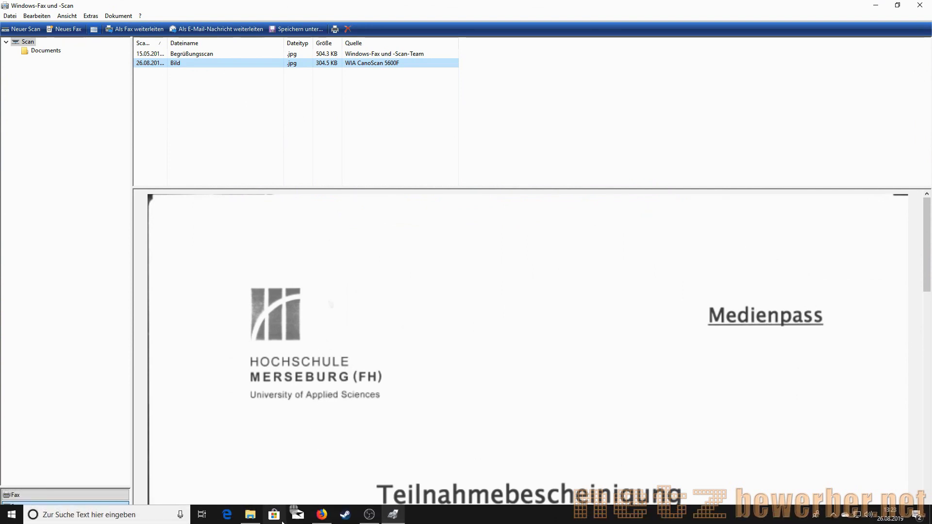
# Switch to File Explorer and open the Gescannte Dokumente folder inside Dokumente
pyautogui.click(257, 517)
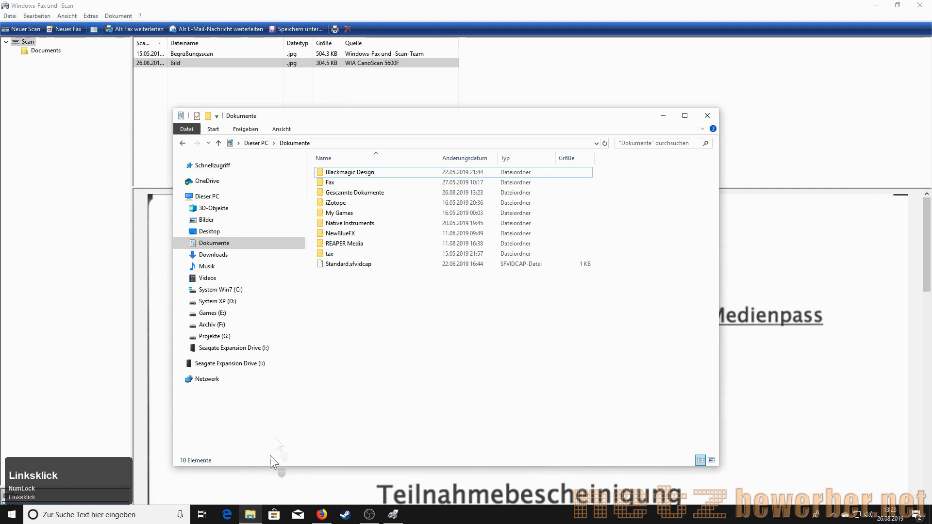
pyautogui.doubleClick(181, 244)
pyautogui.click(210, 279)
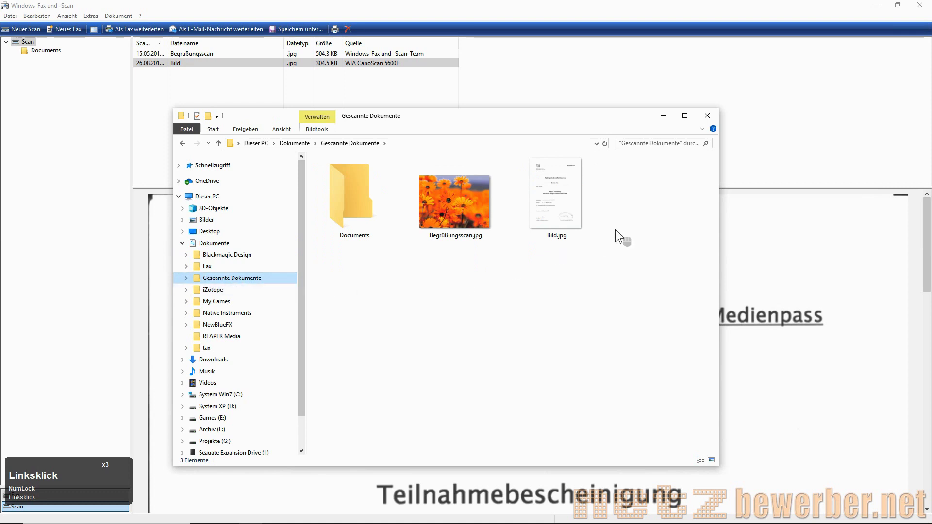
# Open the scanned file Bild.jpg in Photos and view it in a maximized window
pyautogui.moveTo(569, 199)
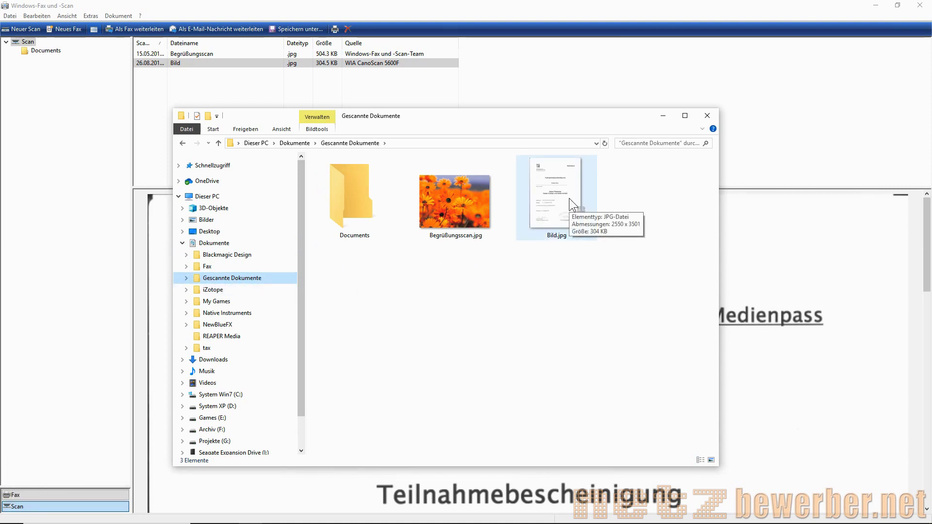
pyautogui.doubleClick(569, 198)
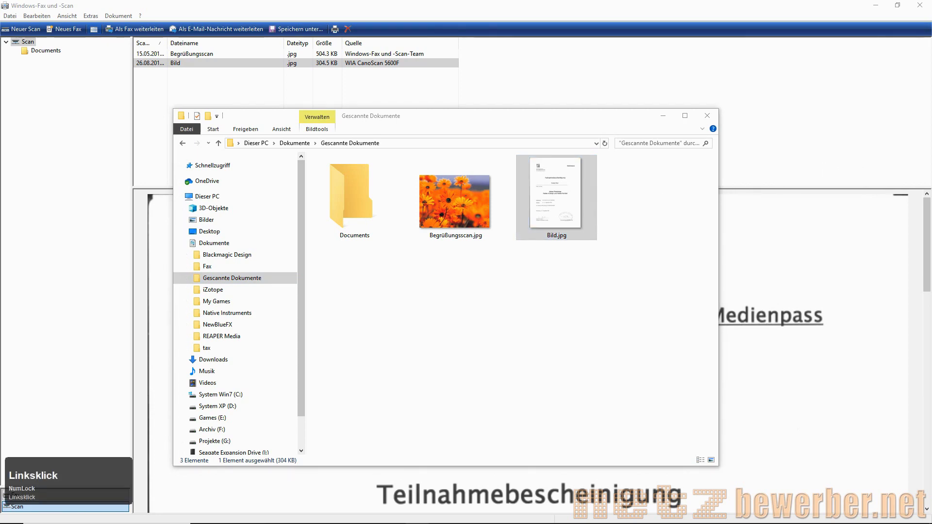
pyautogui.moveTo(427, 170); pyautogui.dragTo(333, 6)
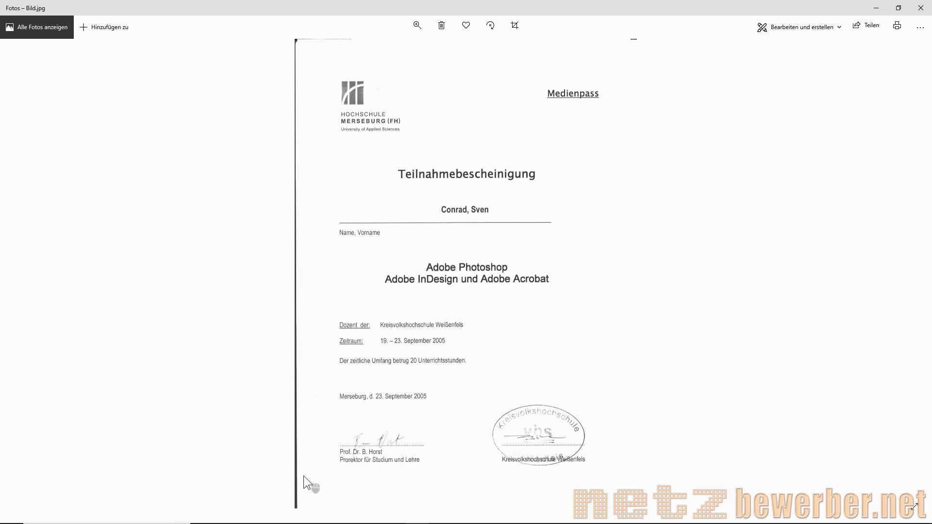
pyautogui.rightClick(420, 240)
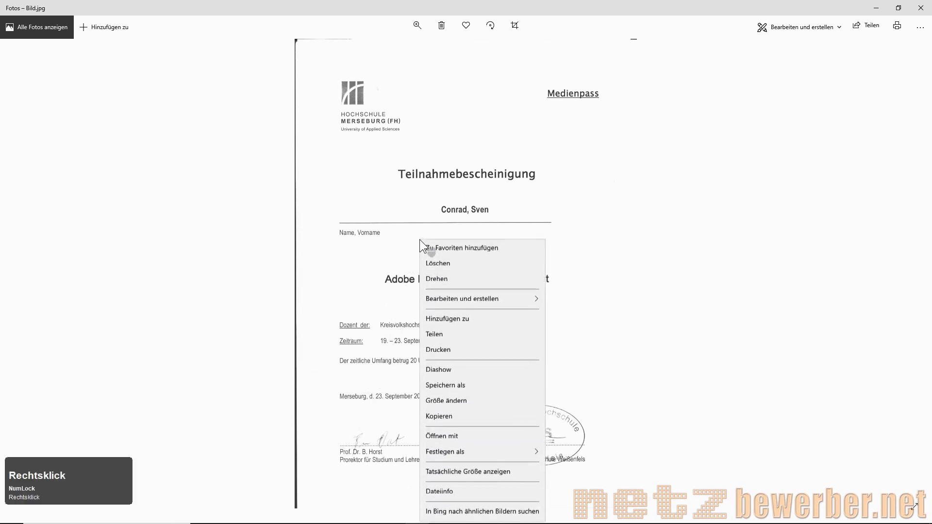
pyautogui.moveTo(467, 299)
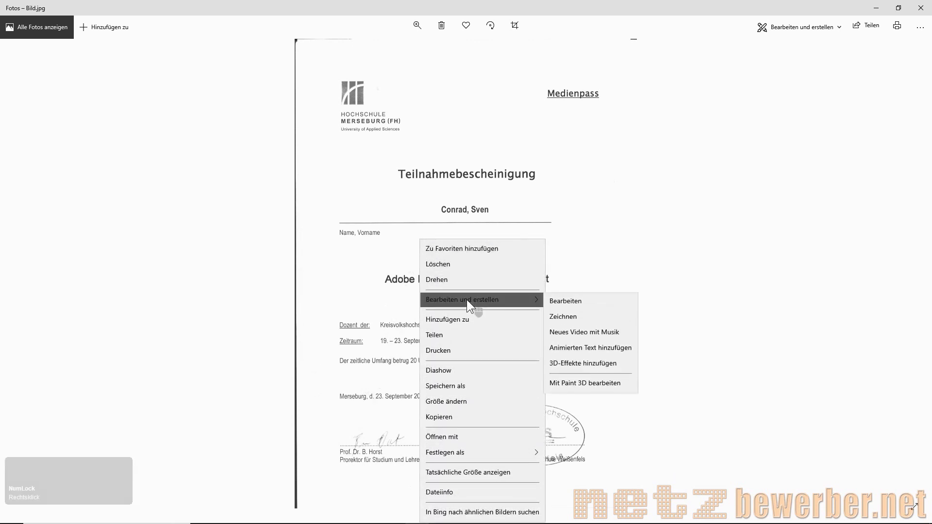
pyautogui.click(592, 304)
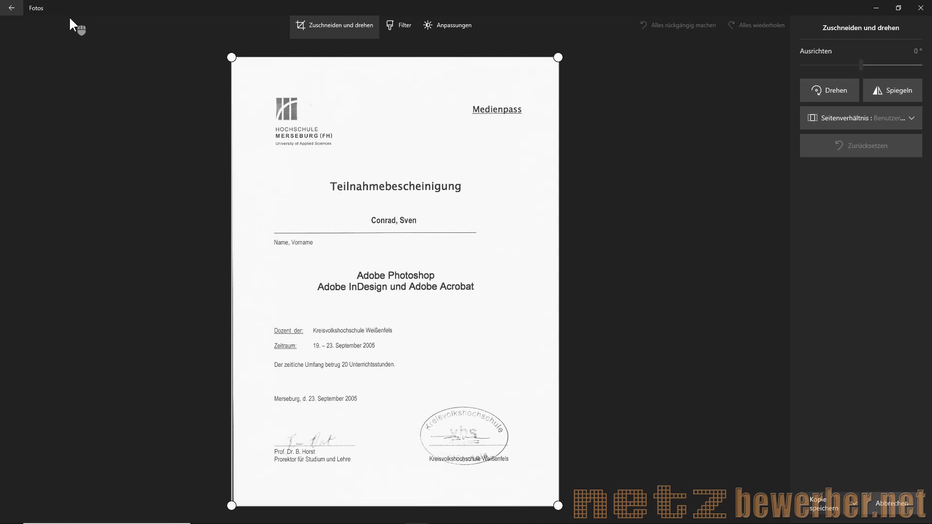
pyautogui.click(921, 8)
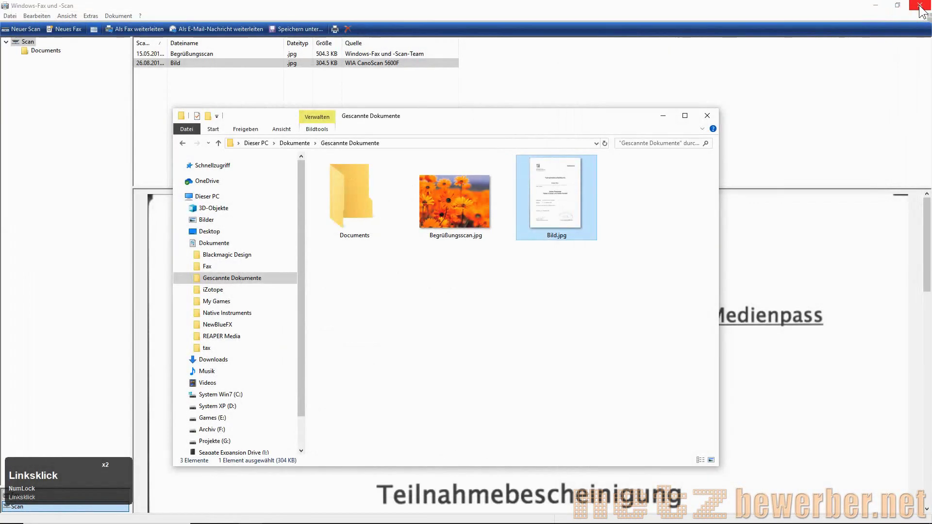
# Open Bild.jpg for editing in Photos and crop the dark scan borders along the page's left and top edges
pyautogui.rightClick(566, 200)
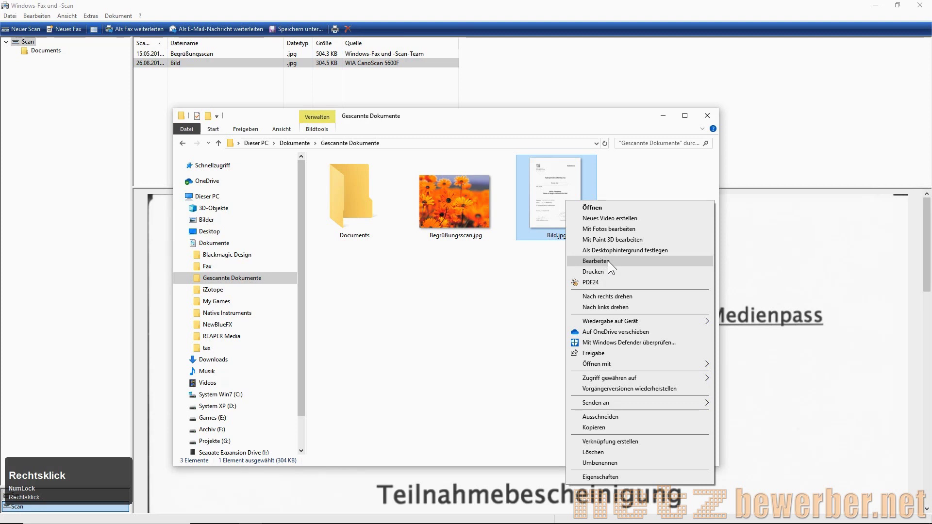
pyautogui.click(611, 229)
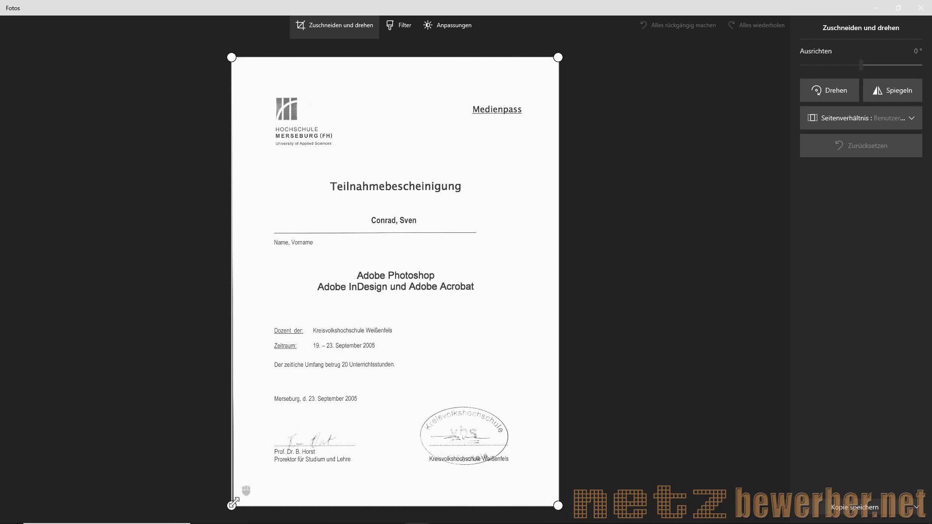
pyautogui.moveTo(232, 505); pyautogui.dragTo(237, 505)
pyautogui.moveTo(350, 62); pyautogui.dragTo(354, 28)
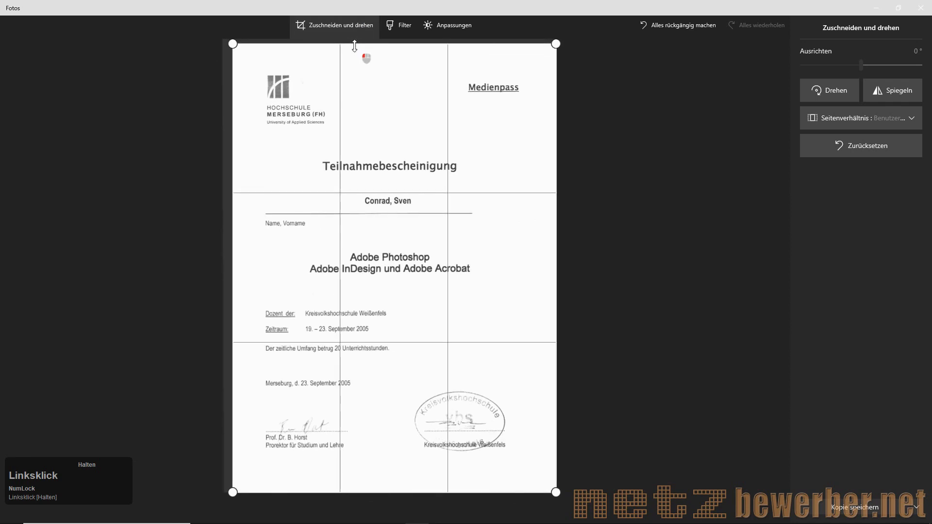
pyautogui.moveTo(236, 358); pyautogui.dragTo(230, 362)
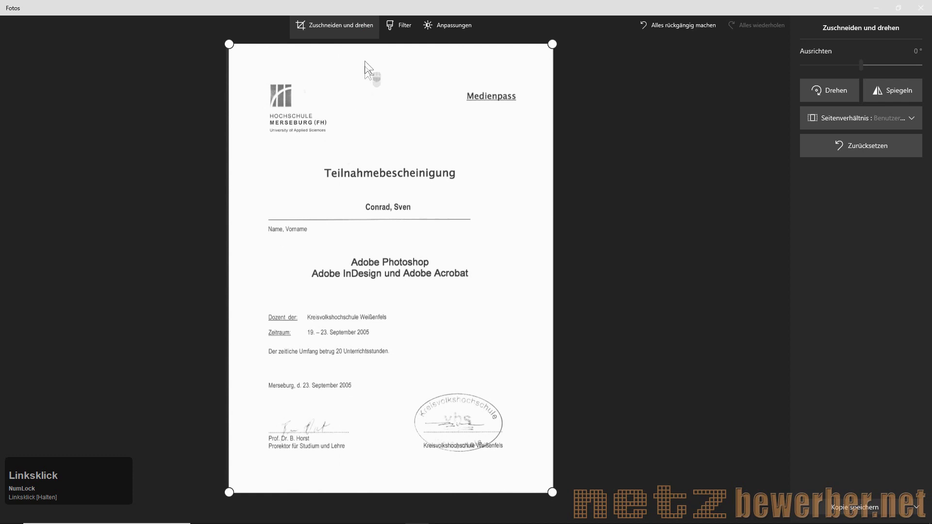
pyautogui.moveTo(377, 42); pyautogui.dragTo(374, 46)
pyautogui.moveTo(226, 239); pyautogui.dragTo(226, 238)
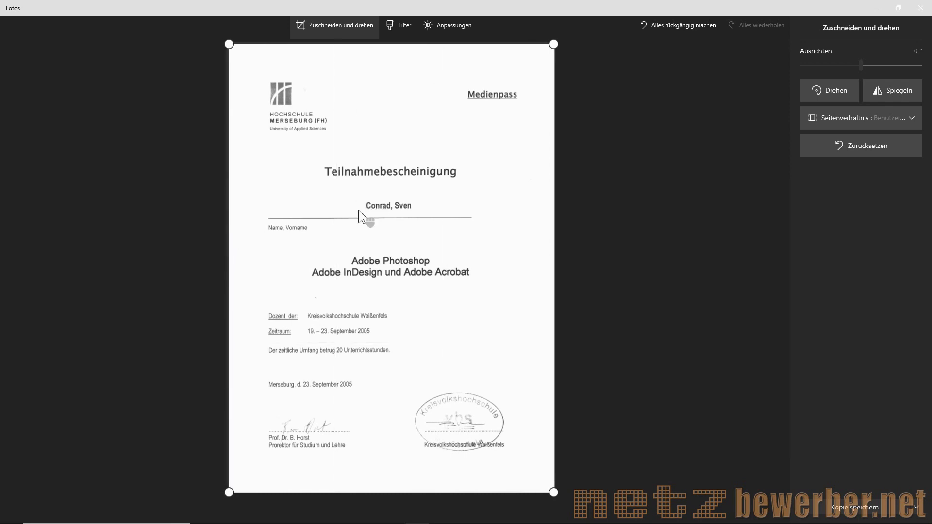
# Apply the automatic photo enhancement to the cropped scan
pyautogui.click(403, 25)
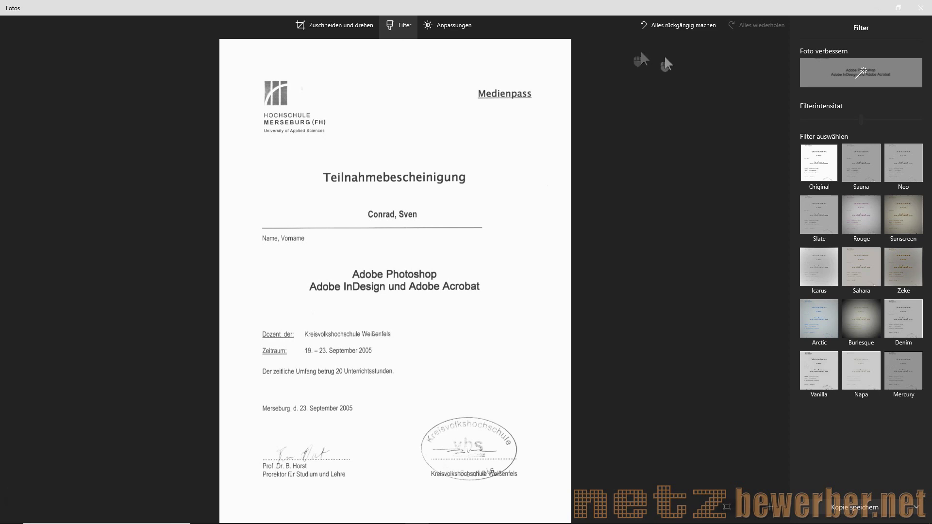
pyautogui.click(861, 74)
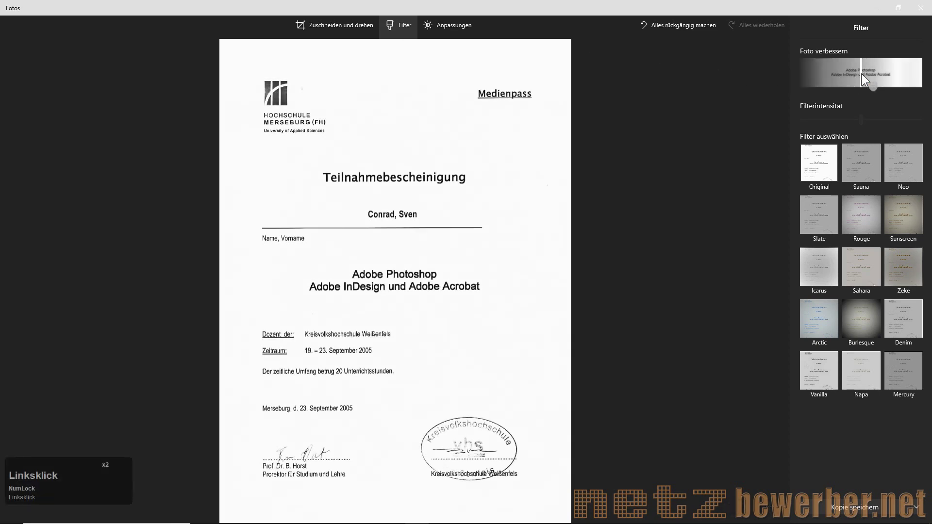
# Save the enhanced scan as a JPG copy named Bild2.jpg in Gescannte Dokumente and close Photos
pyautogui.click(862, 74)
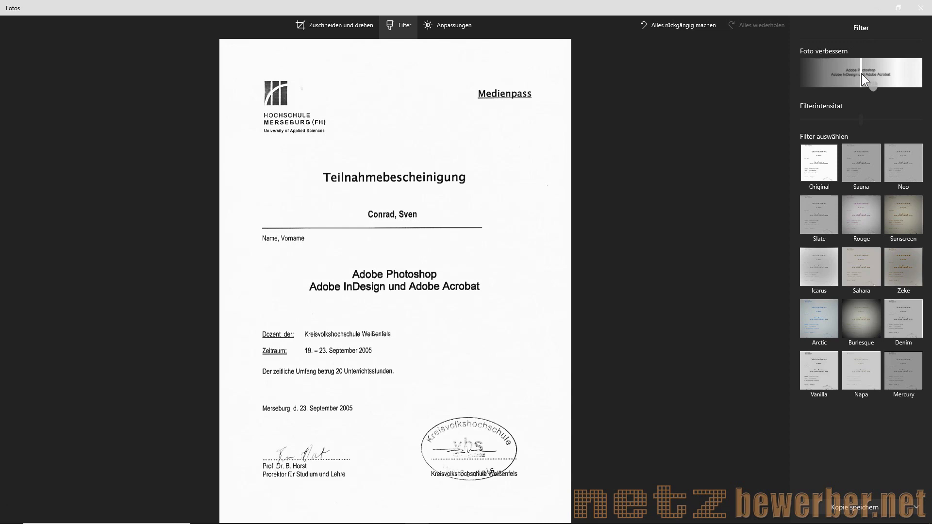
pyautogui.click(867, 505)
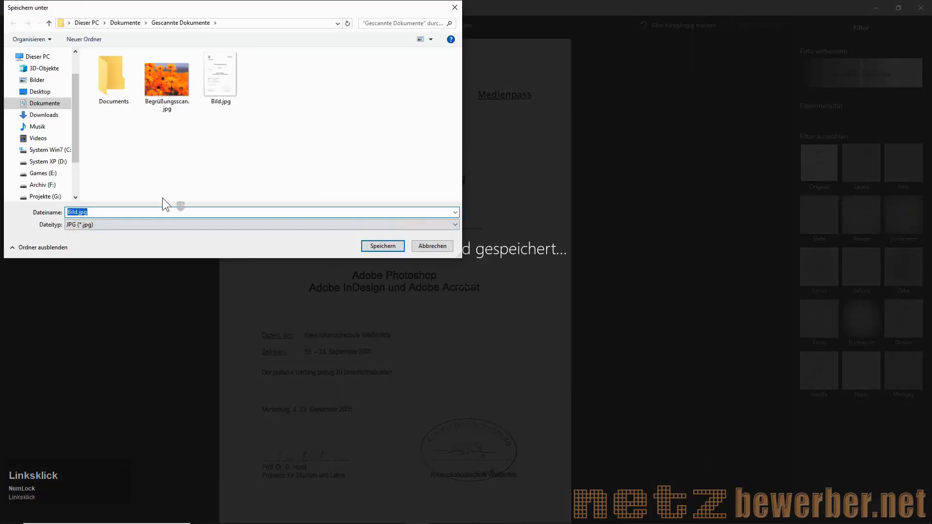
pyautogui.click(76, 212)
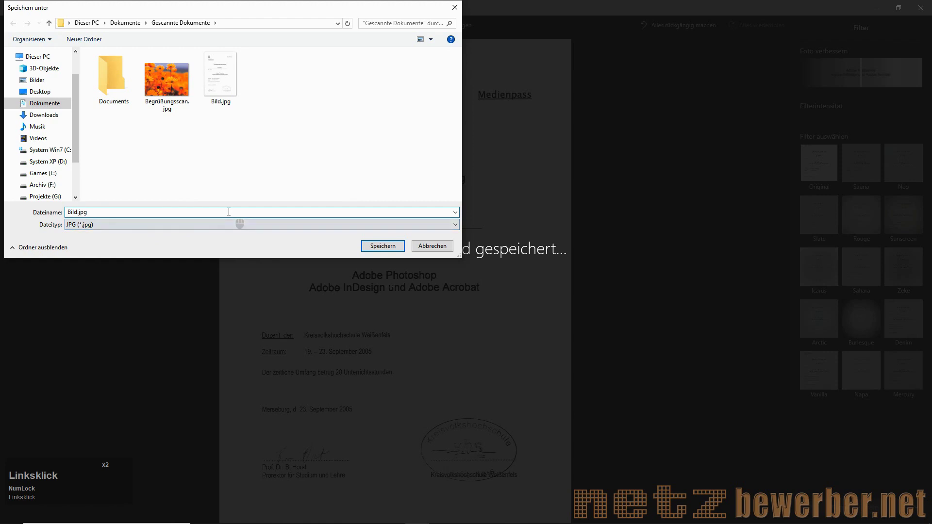
pyautogui.write('2')
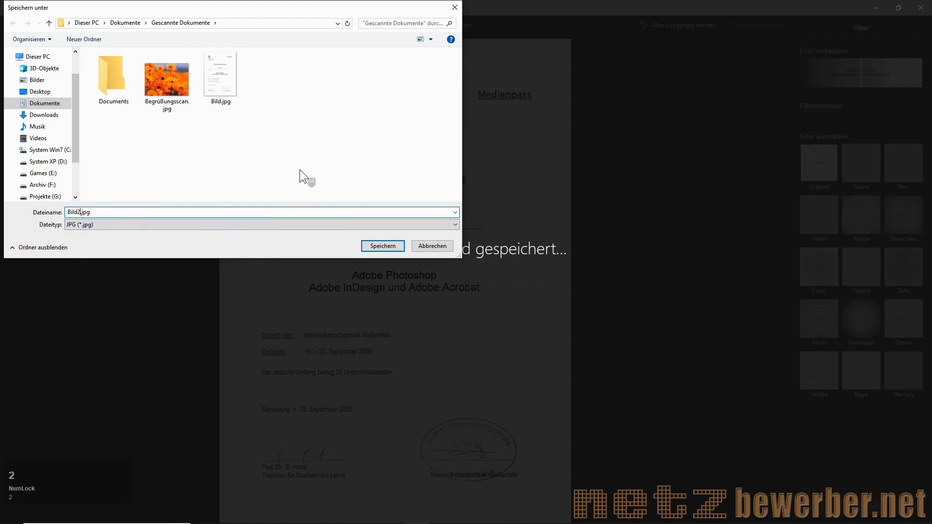
pyautogui.click(372, 248)
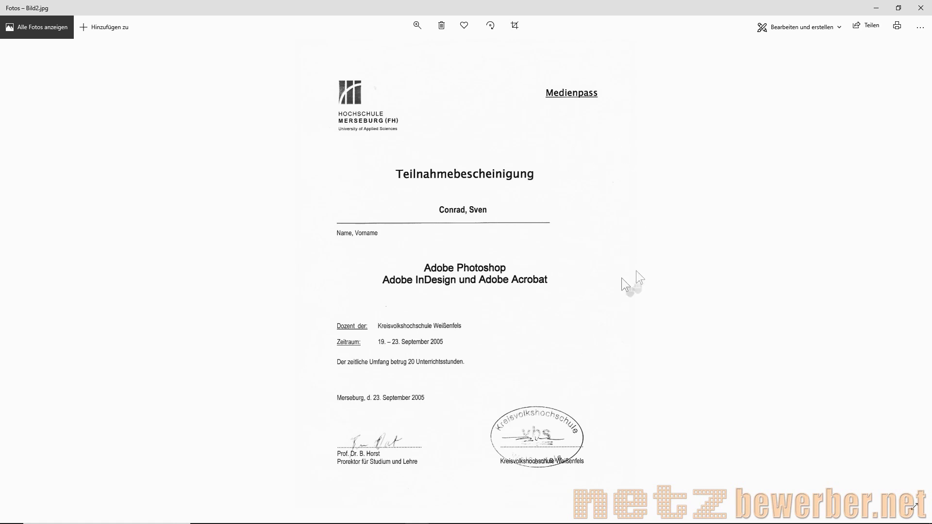
pyautogui.click(921, 8)
# Open Bild.jpg in Photos, switch back and forth between it and Bild2.jpg to compare their quality, and close Photos
pyautogui.click(543, 205)
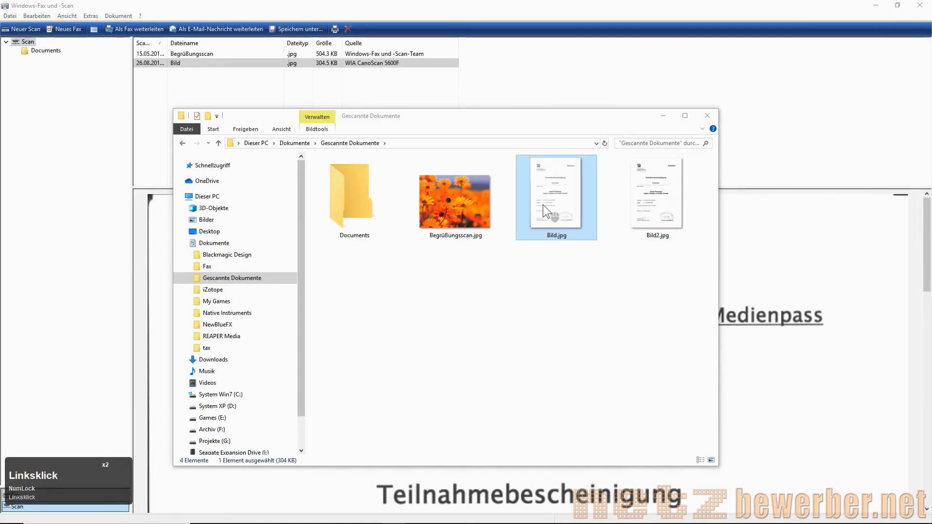
pyautogui.doubleClick(543, 188)
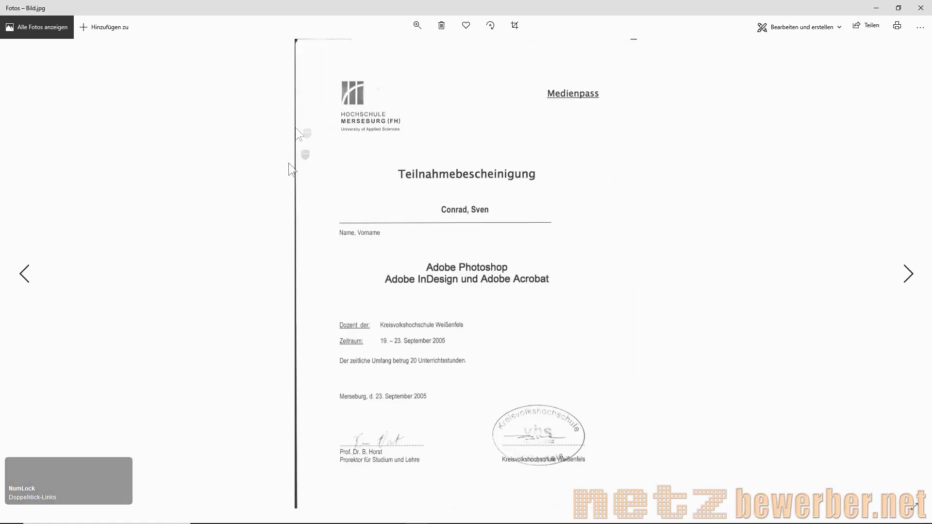
pyautogui.click(909, 275)
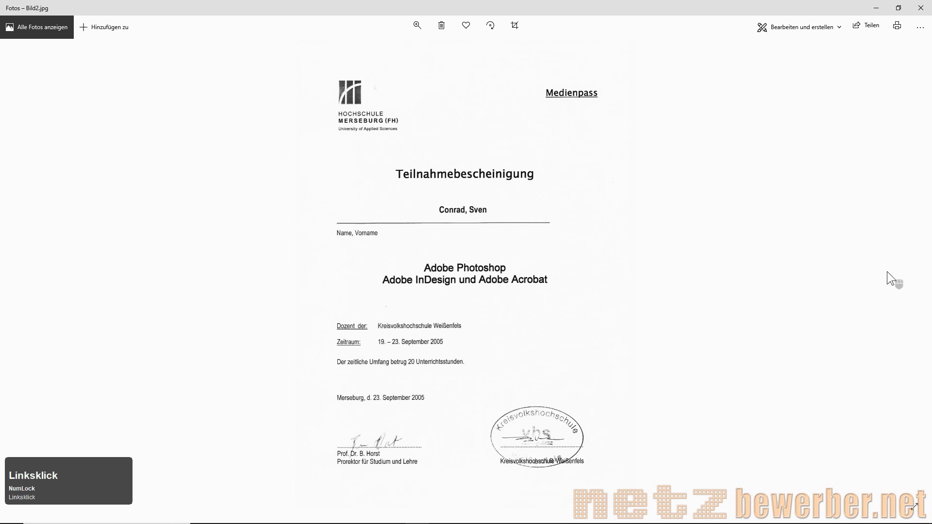
pyautogui.press('Left')
pyautogui.press('Right')
pyautogui.press('Left')
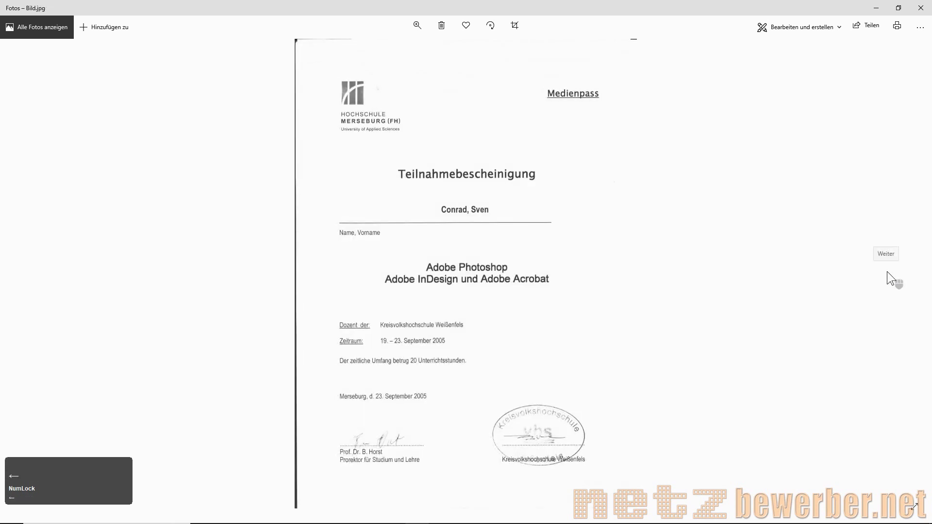
pyautogui.press('Right')
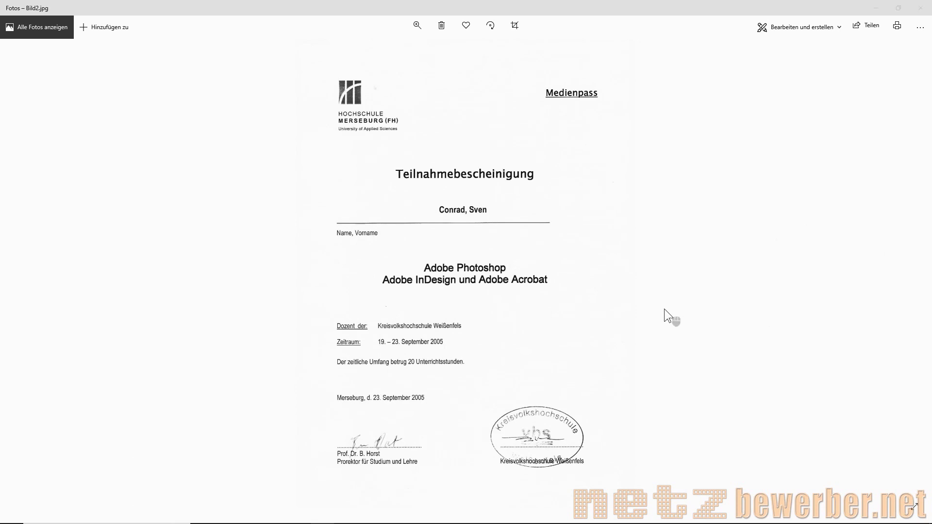
pyautogui.click(918, 9)
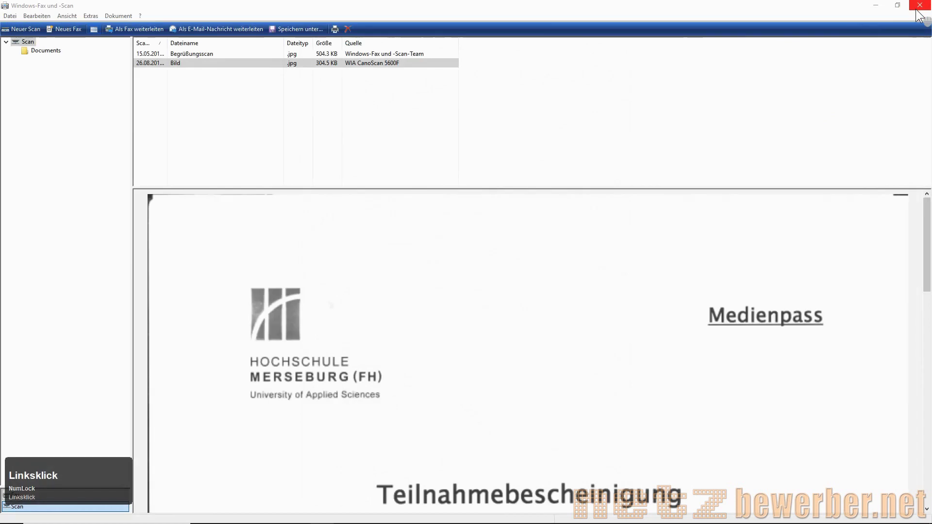
# Return to the Gescannte Dokumente folder in File Explorer and compare the file sizes of Bild2.jpg and Bild.jpg
pyautogui.click(256, 516)
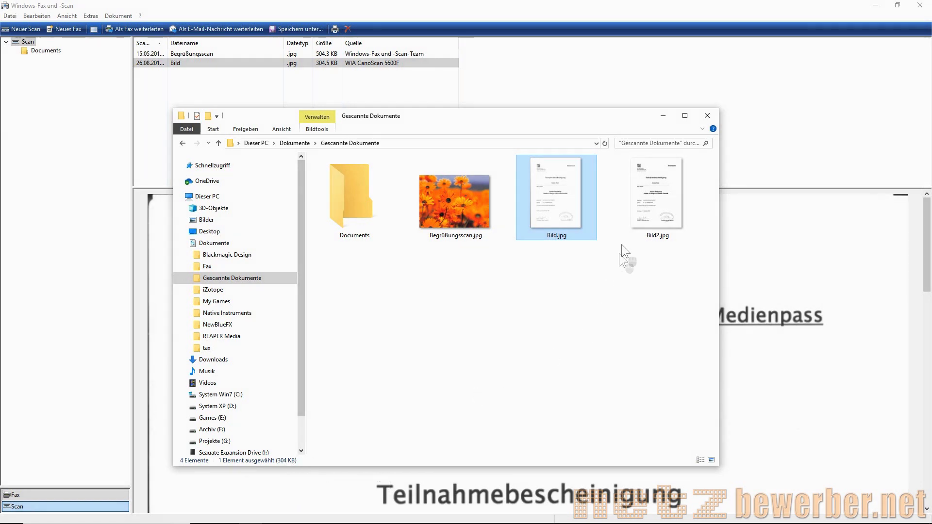
pyautogui.click(662, 209)
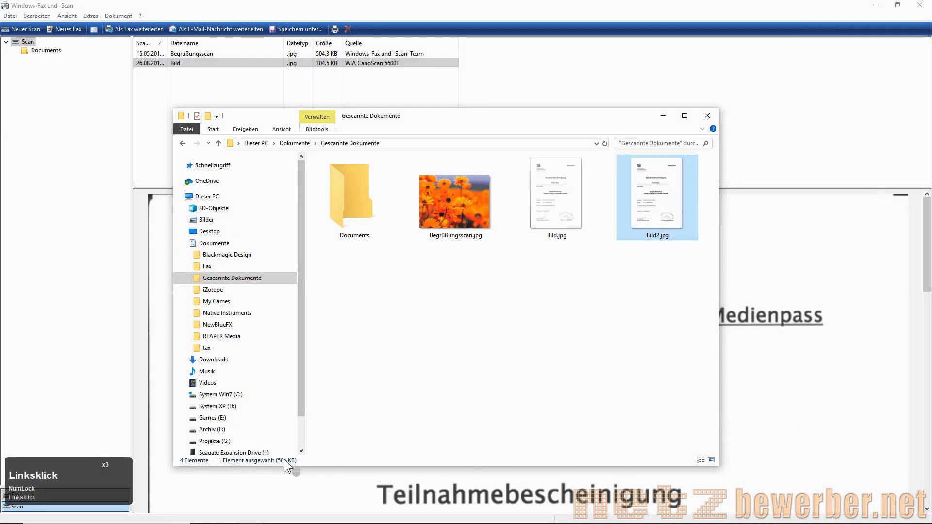
pyautogui.click(547, 212)
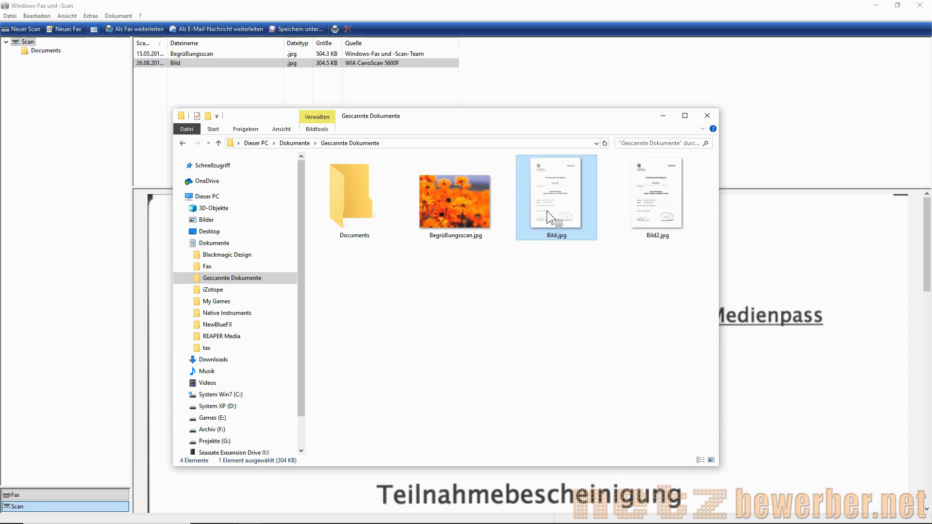
# Print Bild.jpg as a full-page A4 photo with Microsoft Print to PDF and save the output as 1 in Gescannte Dokumente
pyautogui.rightClick(546, 211)
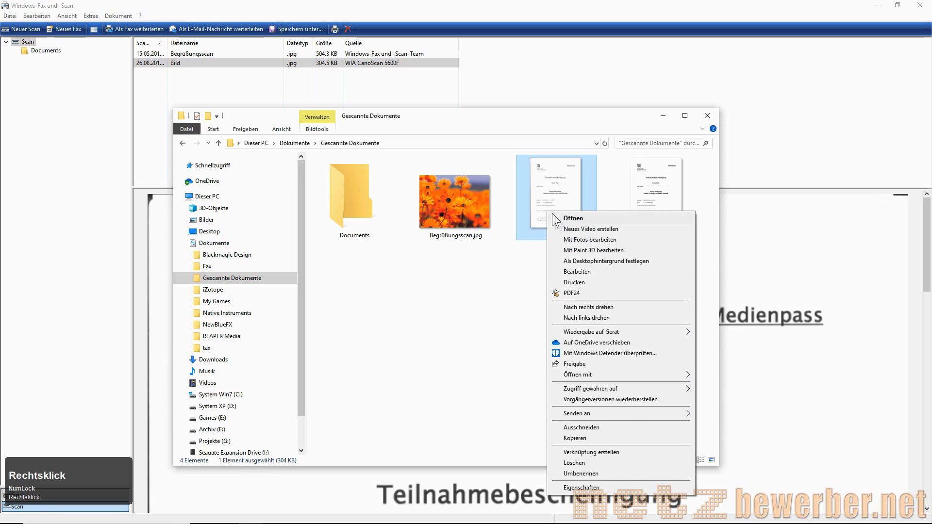
pyautogui.click(581, 283)
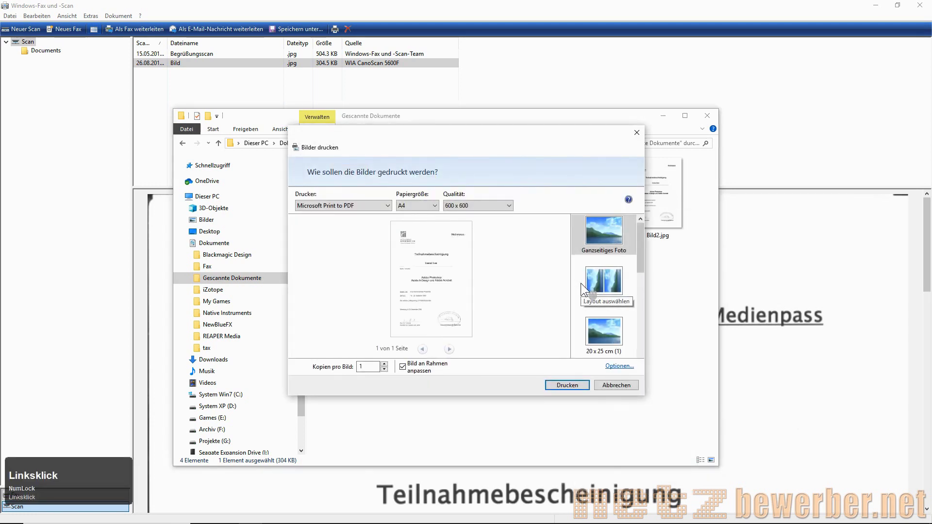
pyautogui.click(355, 208)
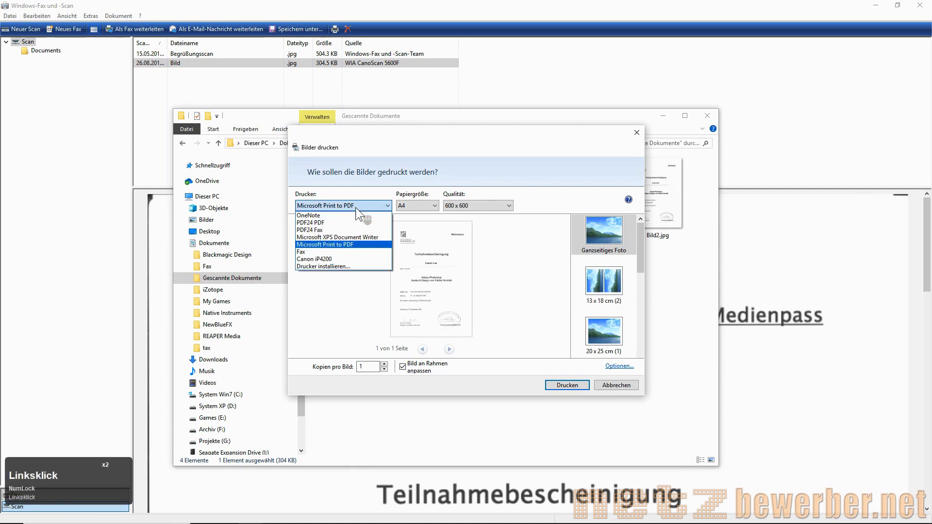
pyautogui.click(347, 243)
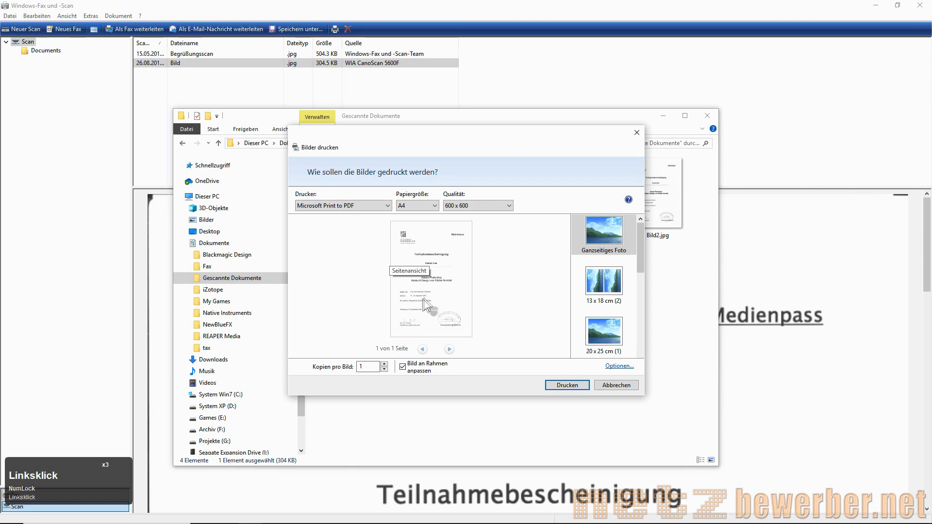
pyautogui.click(554, 385)
pyautogui.moveTo(524, 153); pyautogui.dragTo(499, 257)
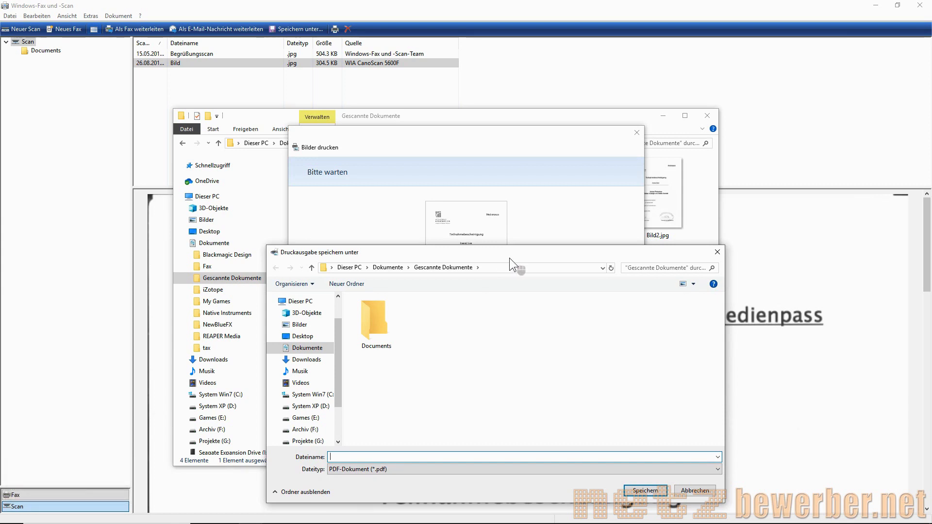
pyautogui.write('1')
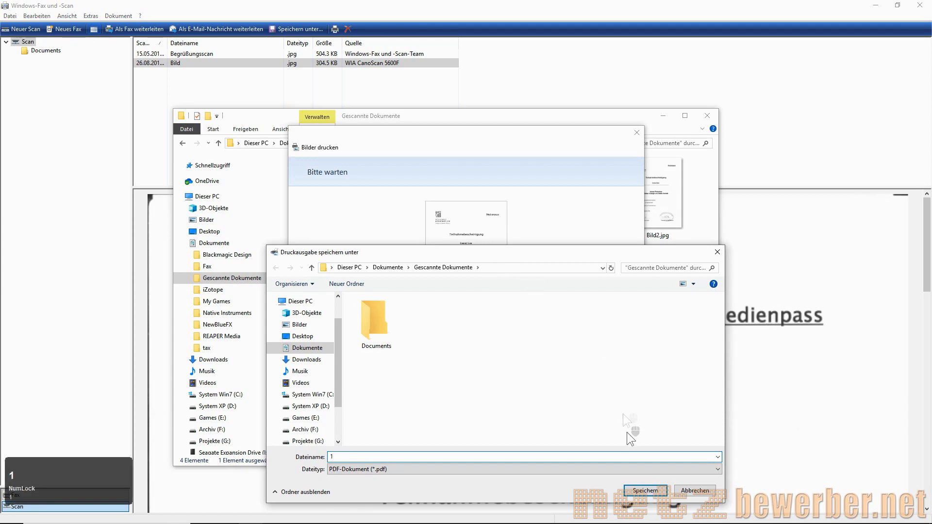
pyautogui.click(647, 491)
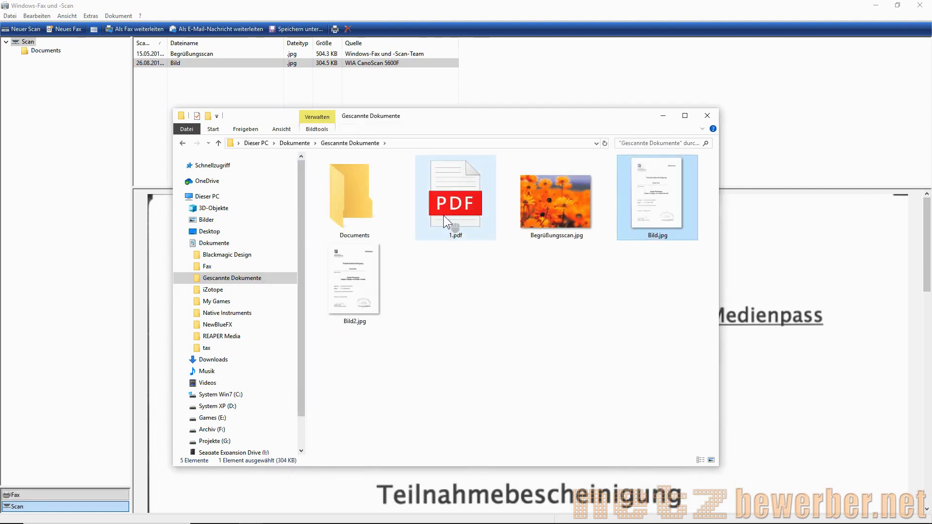
# Print Bild2.jpg with Microsoft Print to PDF and save the output as 2 in Gescannte Dokumente
pyautogui.rightClick(369, 268)
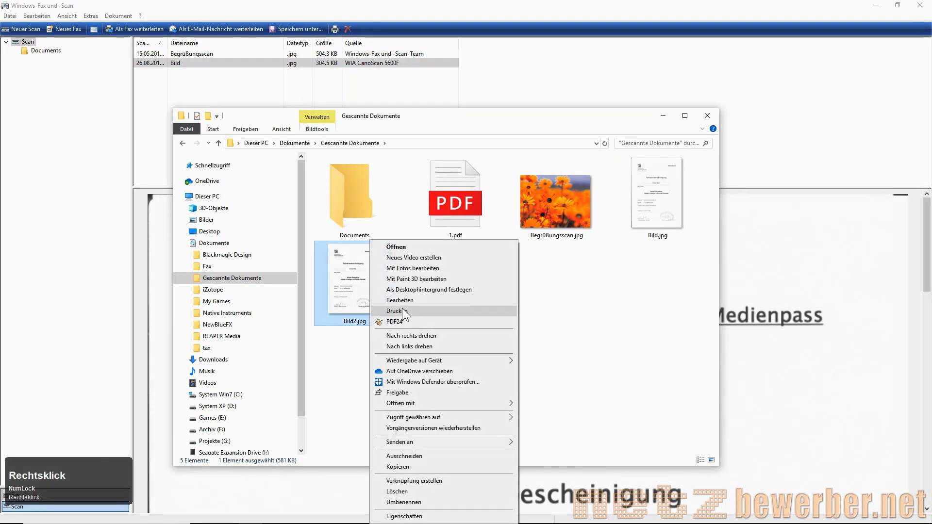
pyautogui.click(403, 312)
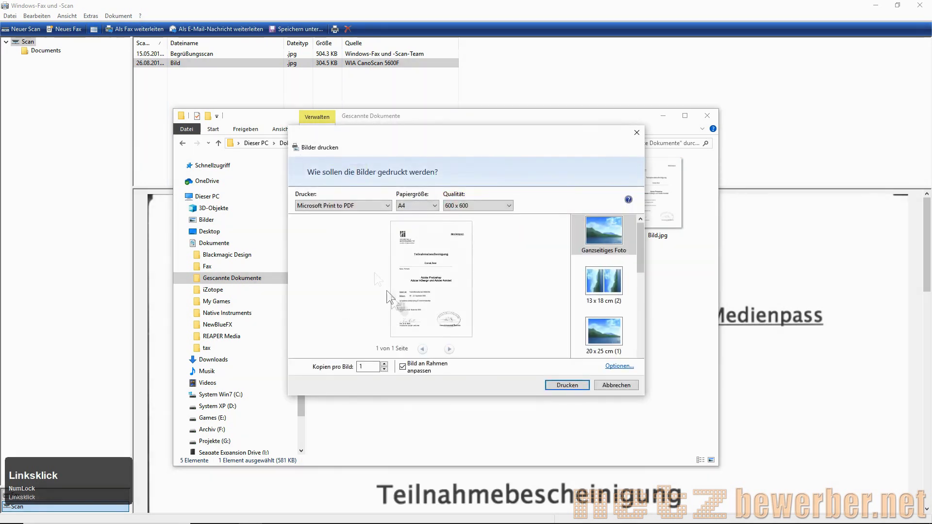
pyautogui.click(556, 385)
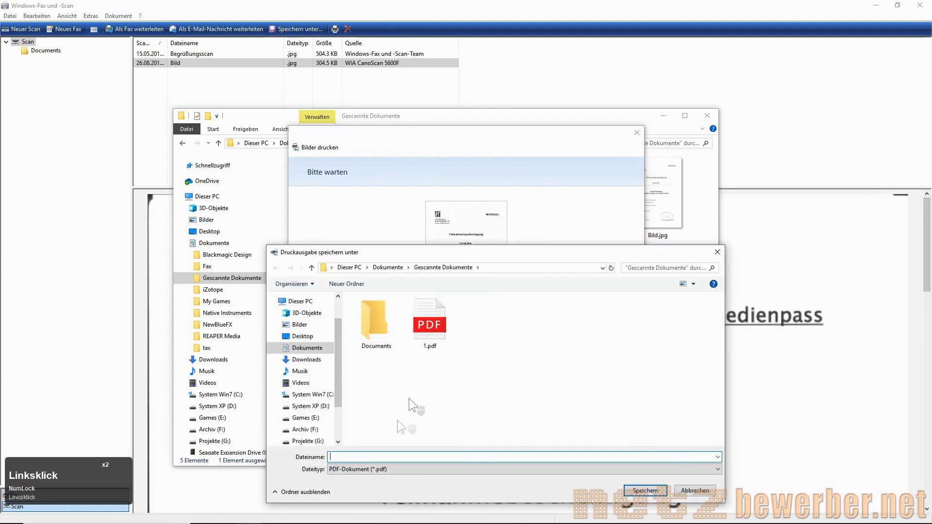
pyautogui.write('2')
pyautogui.click(645, 491)
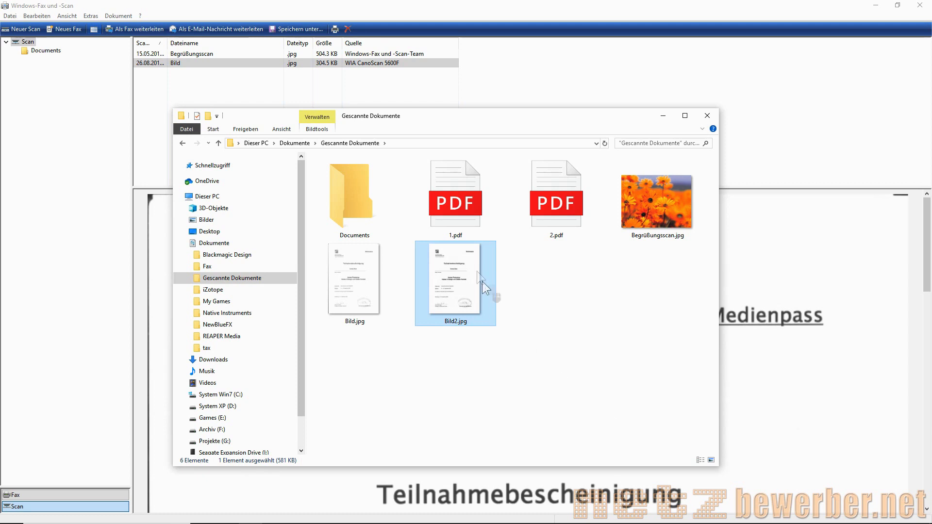
# Check the file sizes of the PDF and JPG versions of the scans in Gescannte Dokumente
pyautogui.doubleClick(454, 205)
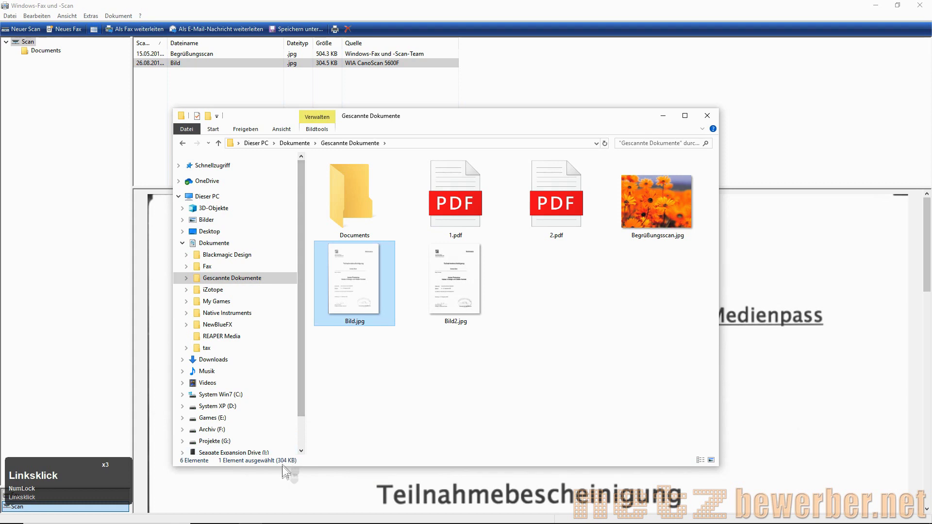
pyautogui.click(554, 211)
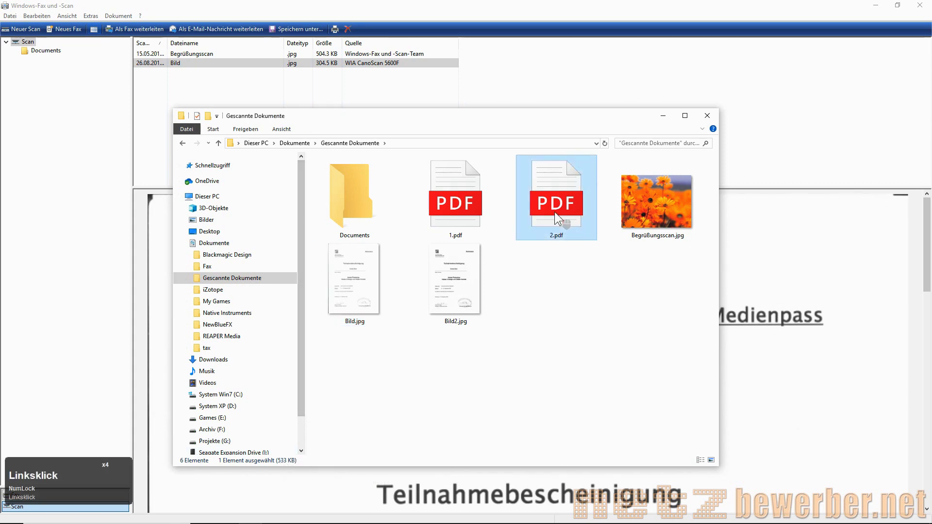
pyautogui.click(467, 292)
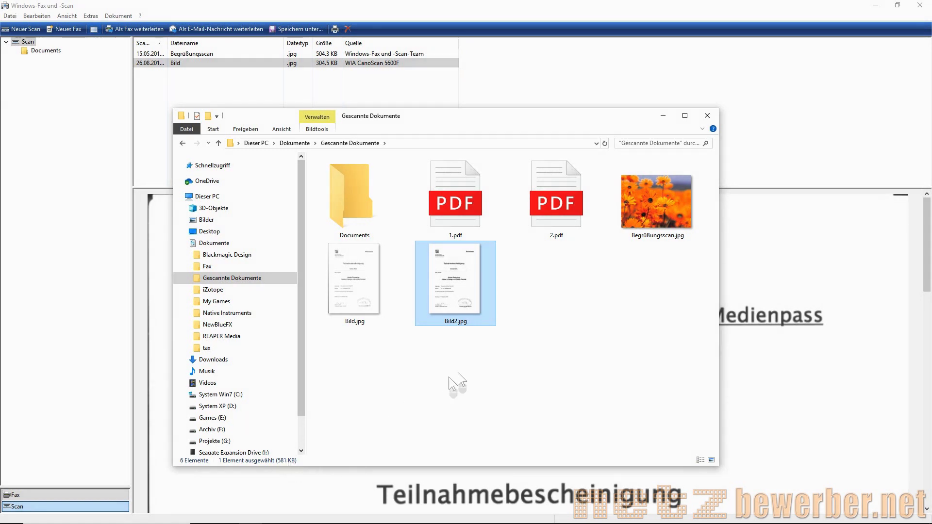
# Preview Bild.jpg and Bild2.jpg together as one Microsoft Print to PDF job, check the page order, and cancel printing
pyautogui.click(553, 300)
pyautogui.moveTo(559, 287); pyautogui.dragTo(344, 299)
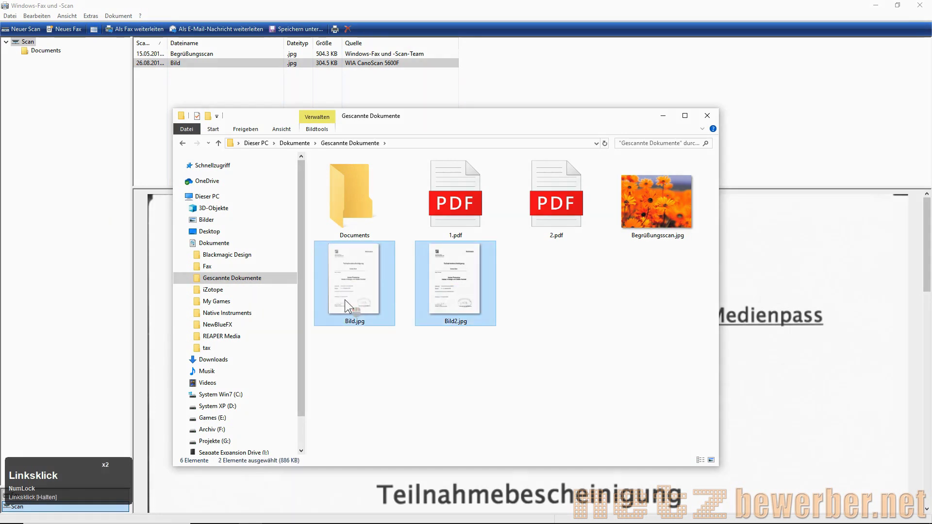
pyautogui.rightClick(345, 299)
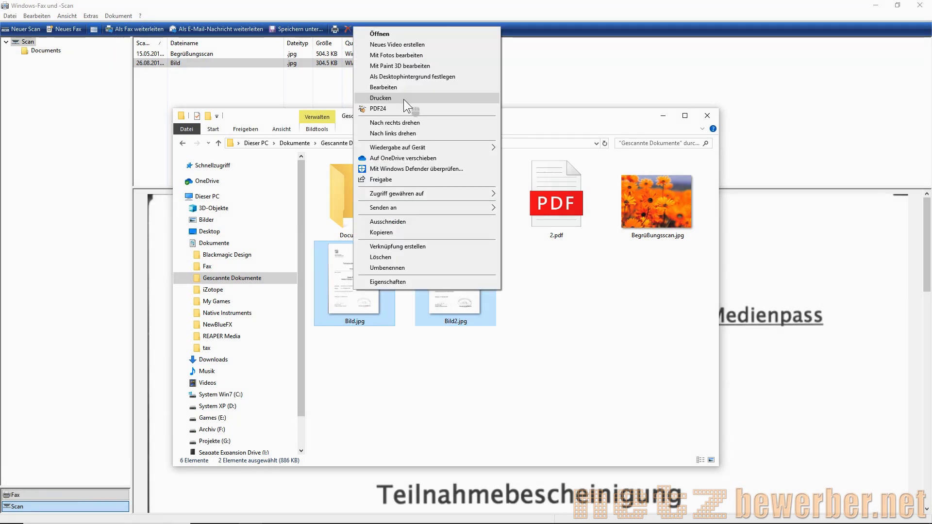
pyautogui.click(403, 99)
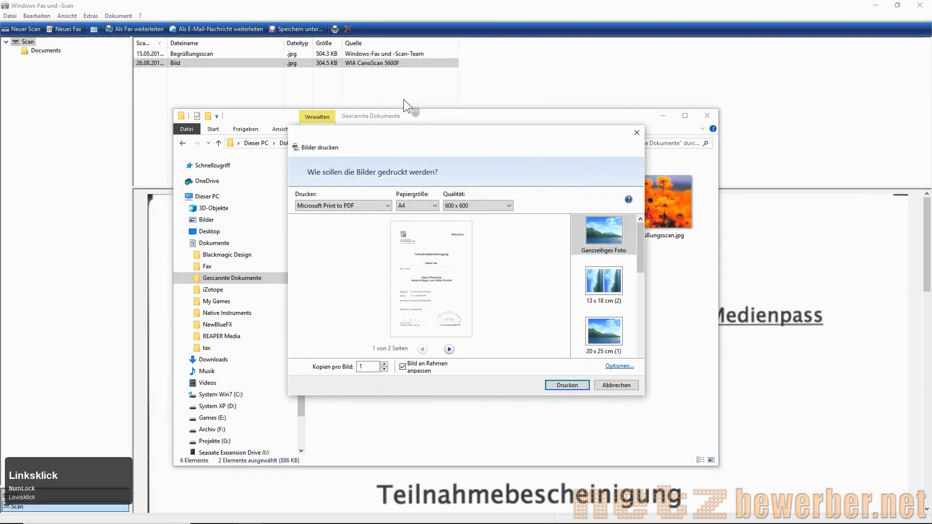
pyautogui.click(449, 349)
pyautogui.click(423, 349)
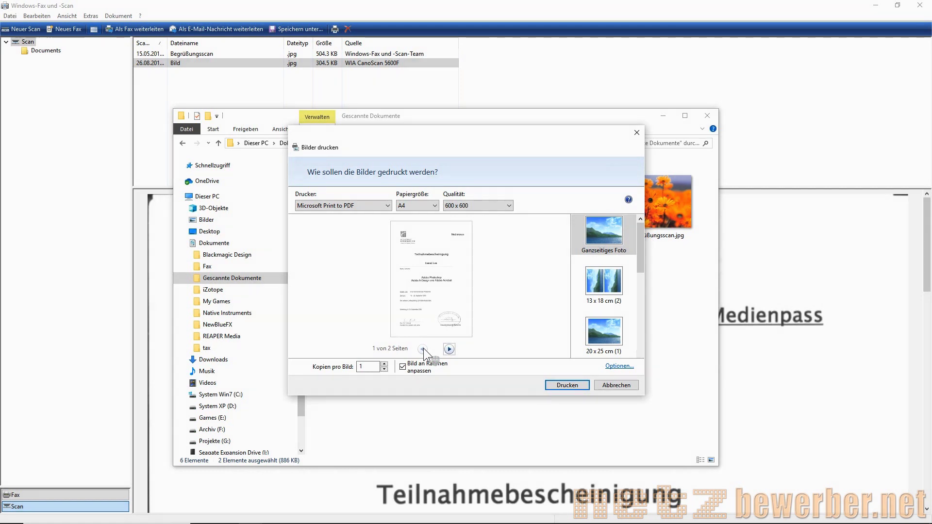
pyautogui.click(601, 386)
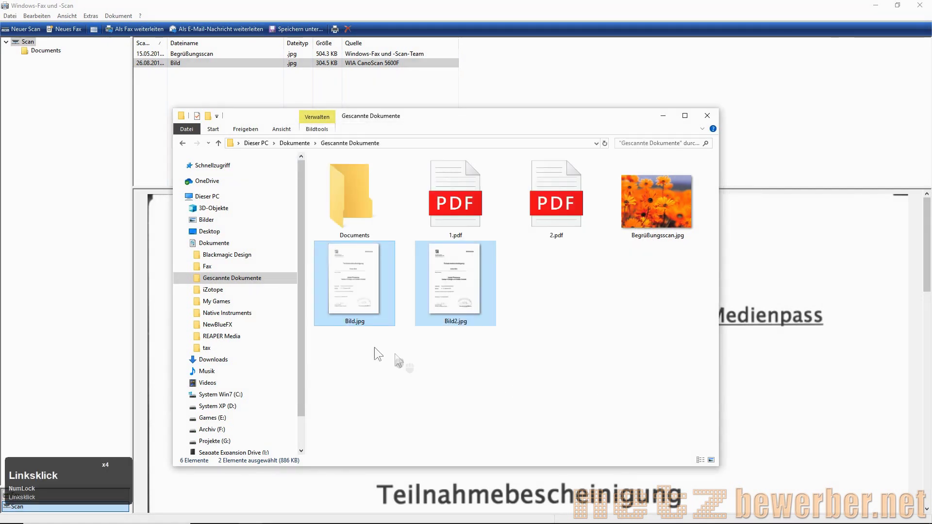
# Rename Bild.jpg to 1.jpg and Bild2.jpg to 2.jpg in Gescannte Dokumente
pyautogui.click(348, 322)
pyautogui.click(351, 321)
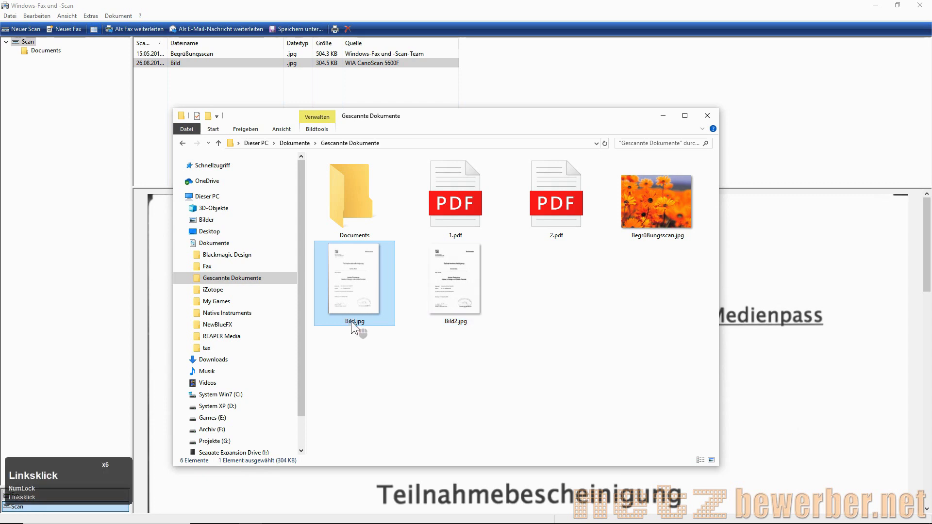
pyautogui.write('1')
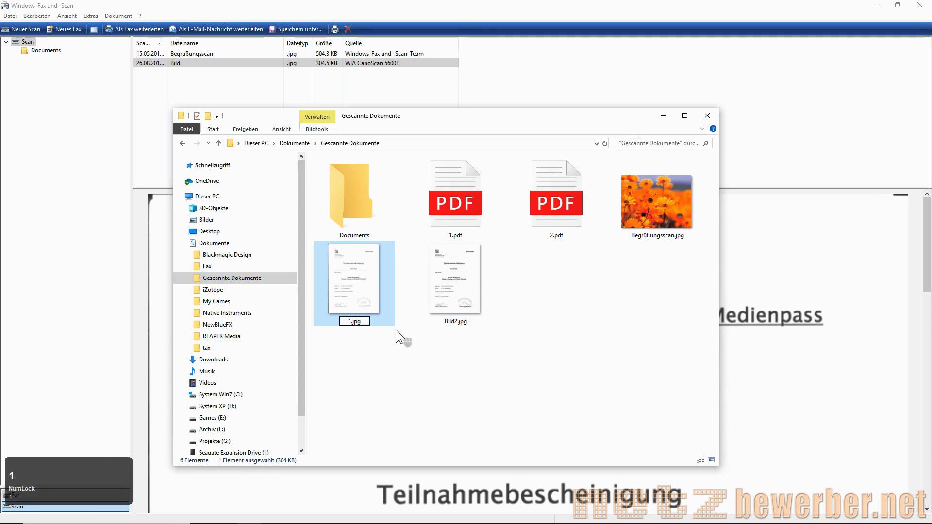
pyautogui.click(448, 323)
pyautogui.click(450, 321)
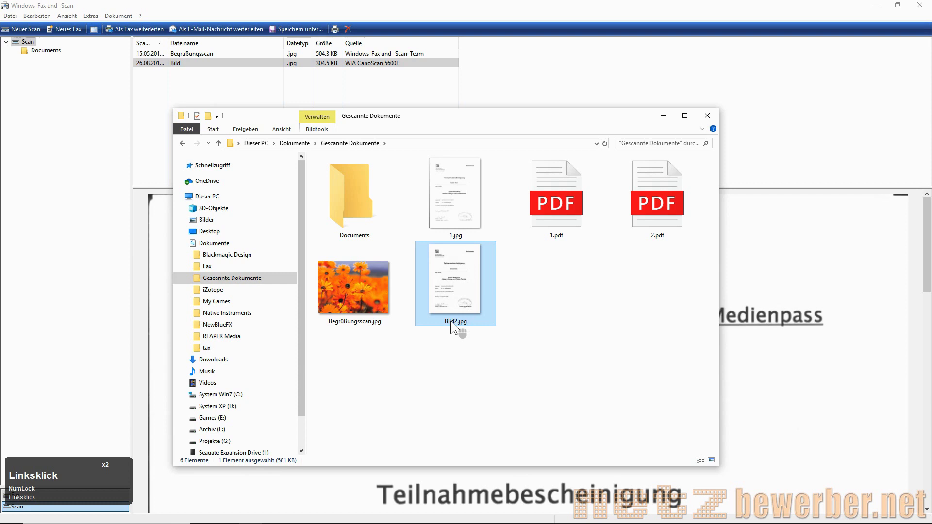
pyautogui.write('2')
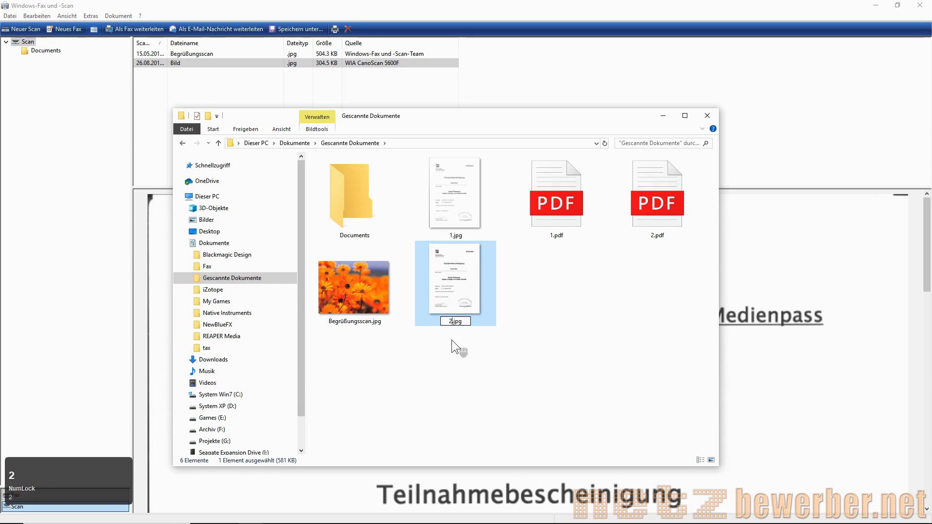
pyautogui.click(452, 339)
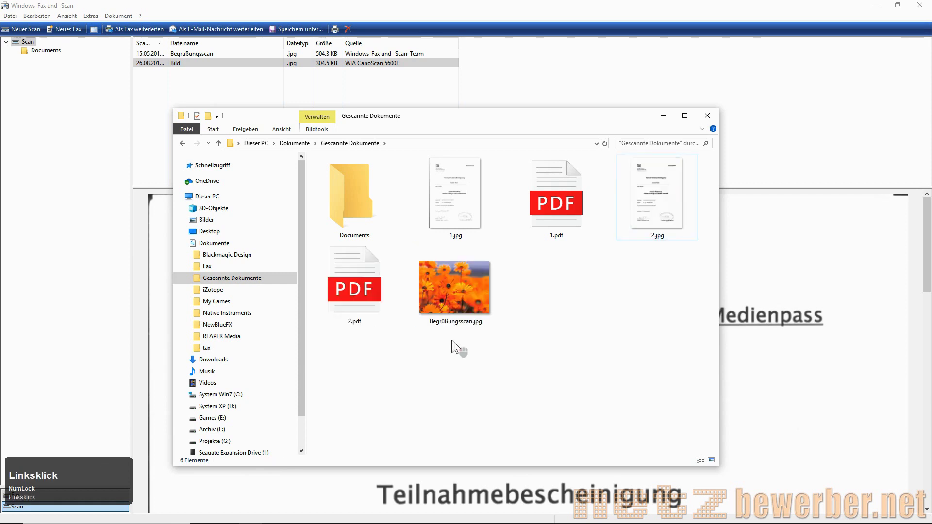
# Switch the folder's name sorting to descending and back to ascending
pyautogui.rightClick(587, 287)
pyautogui.moveTo(622, 321)
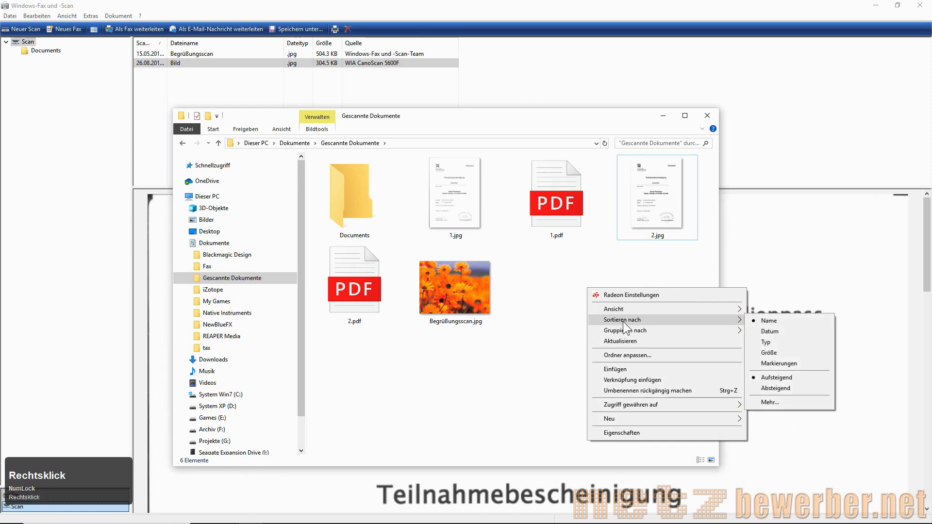
pyautogui.click(779, 322)
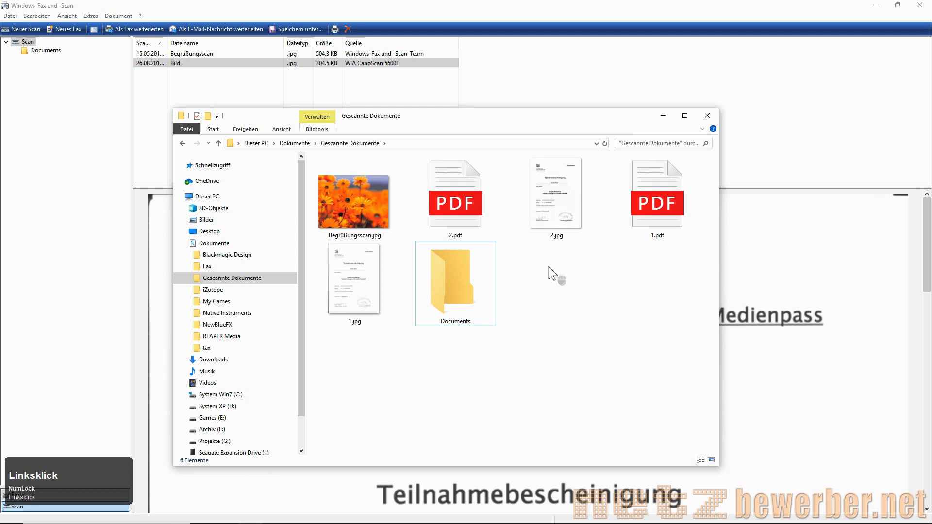
pyautogui.rightClick(578, 307)
pyautogui.moveTo(634, 339)
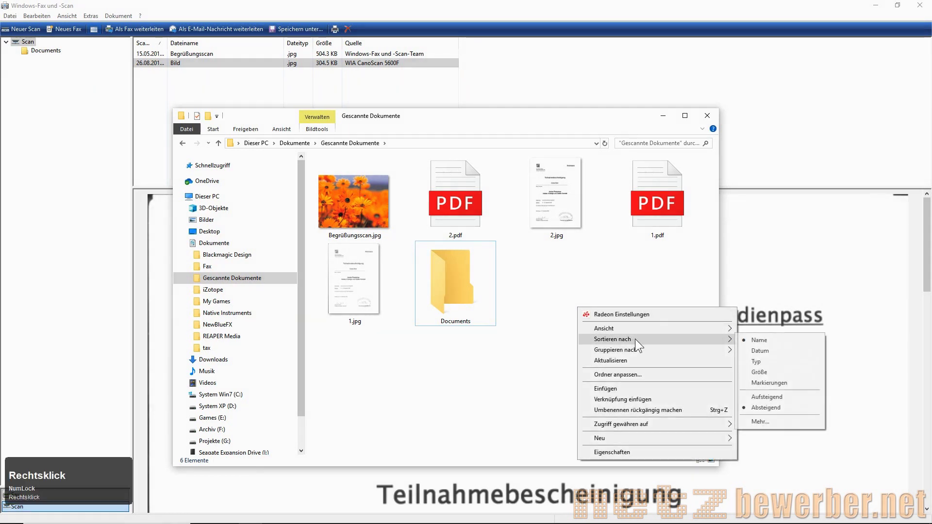
pyautogui.click(762, 341)
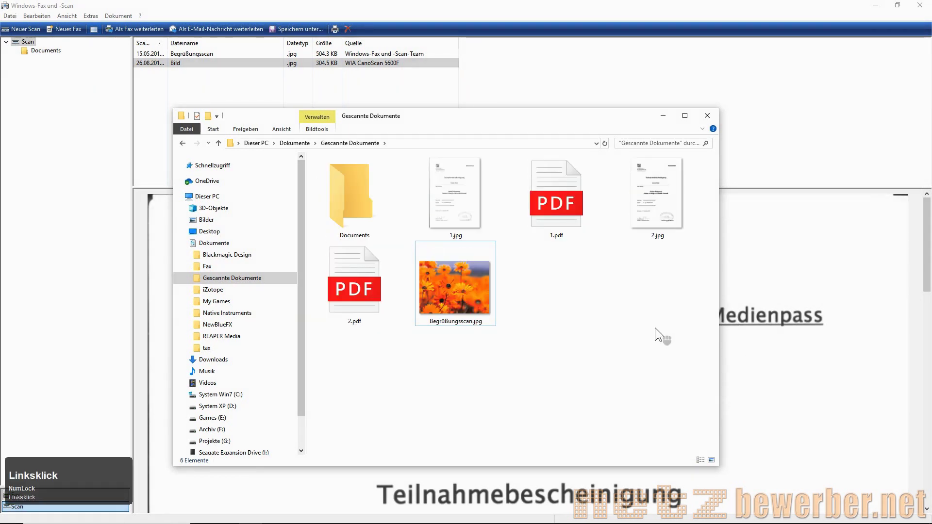
# Select 1.jpg, 2.jpg and Begrüßungsscan.jpg together in Gescannte Dokumente
pyautogui.click(477, 224)
pyautogui.click(465, 193)
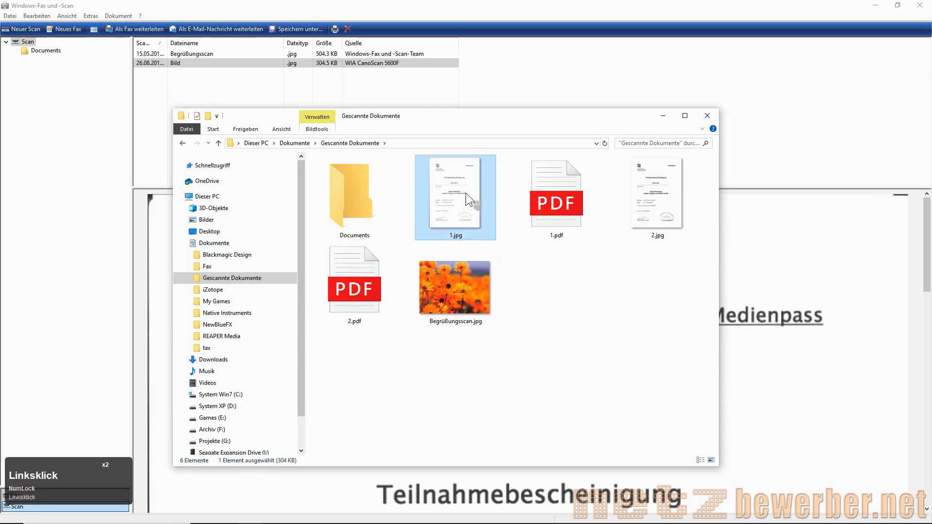
pyautogui.press('ctrl')
pyautogui.press('ctrl')
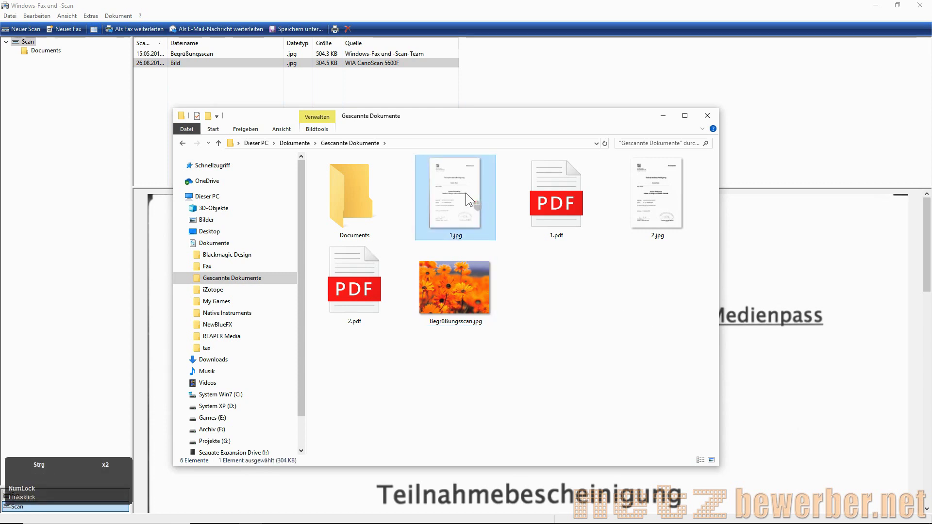
pyautogui.keyDown('ctrl'); pyautogui.click(650, 208); pyautogui.keyUp('ctrl')
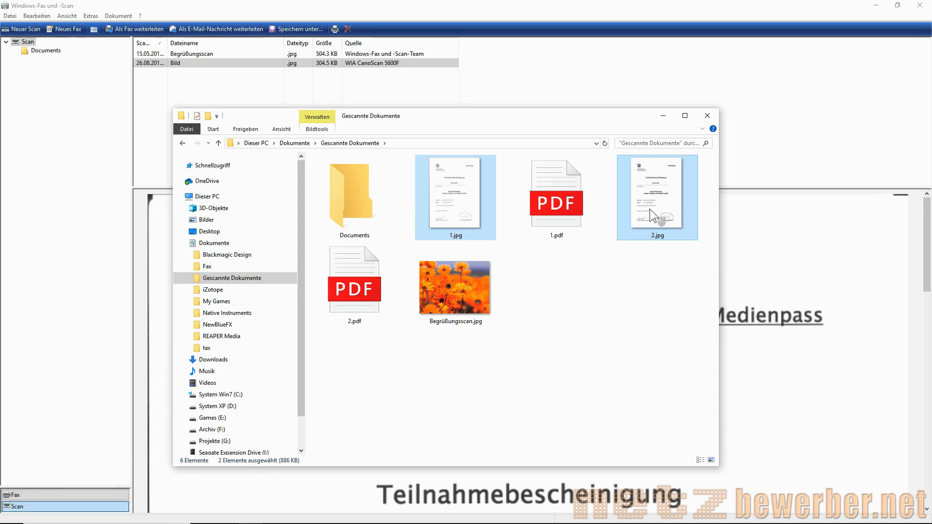
pyautogui.keyDown('ctrl'); pyautogui.doubleClick(470, 299); pyautogui.keyUp('ctrl')
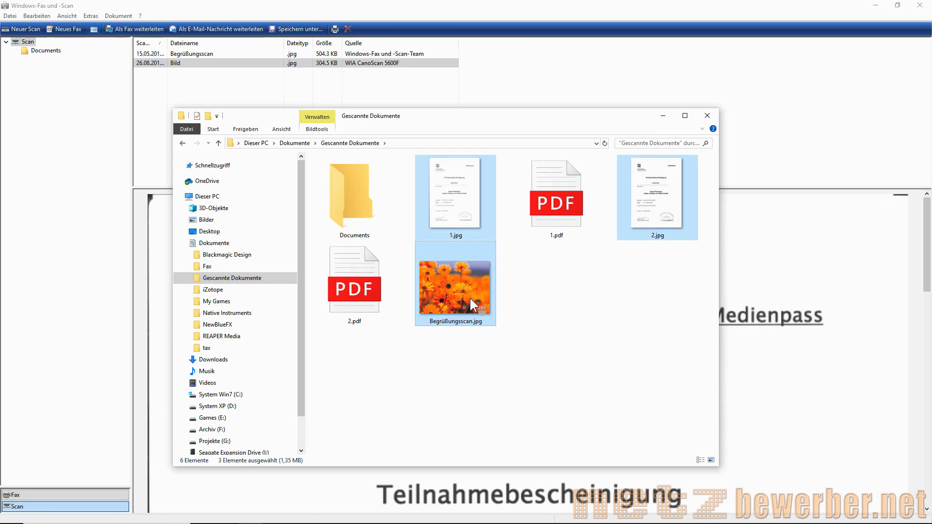
# Preview the three selected images as one Microsoft Print to PDF job, check the order of all pages, and cancel printing
pyautogui.click(252, 131)
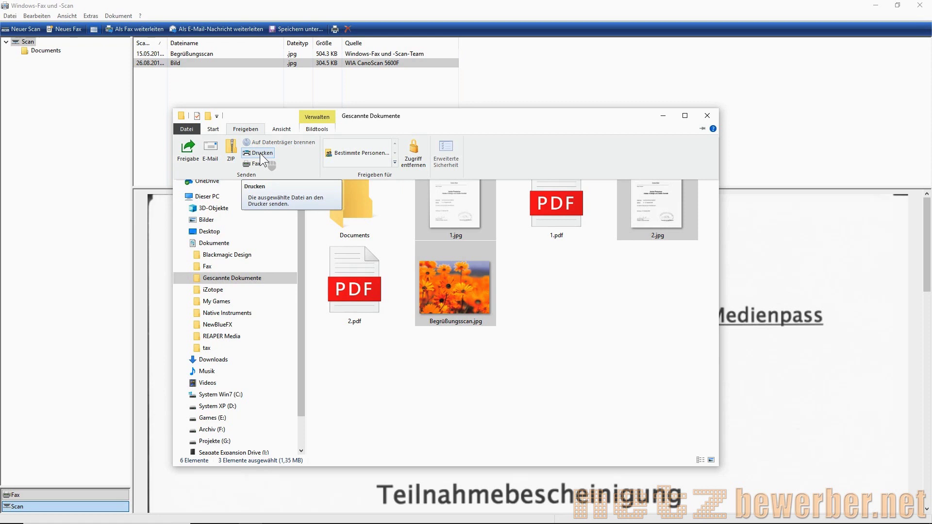
pyautogui.doubleClick(260, 153)
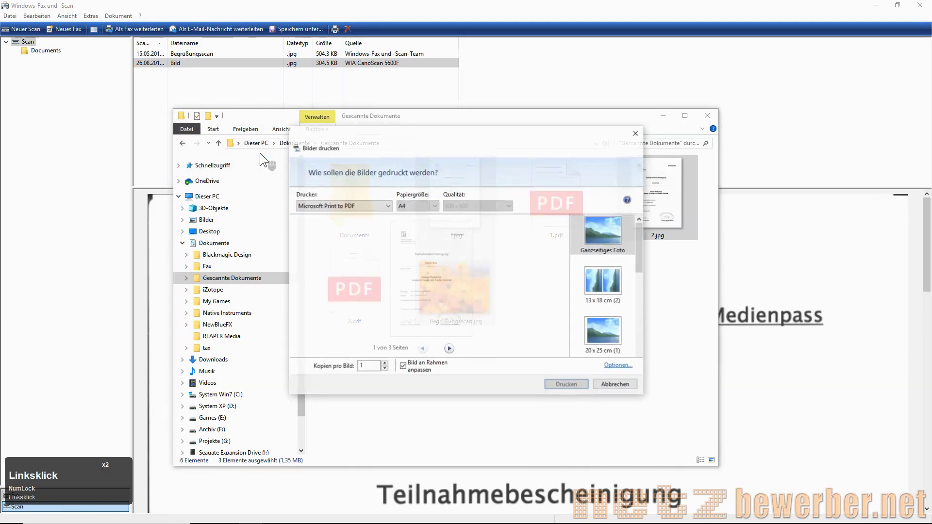
pyautogui.moveTo(480, 154); pyautogui.dragTo(709, 264)
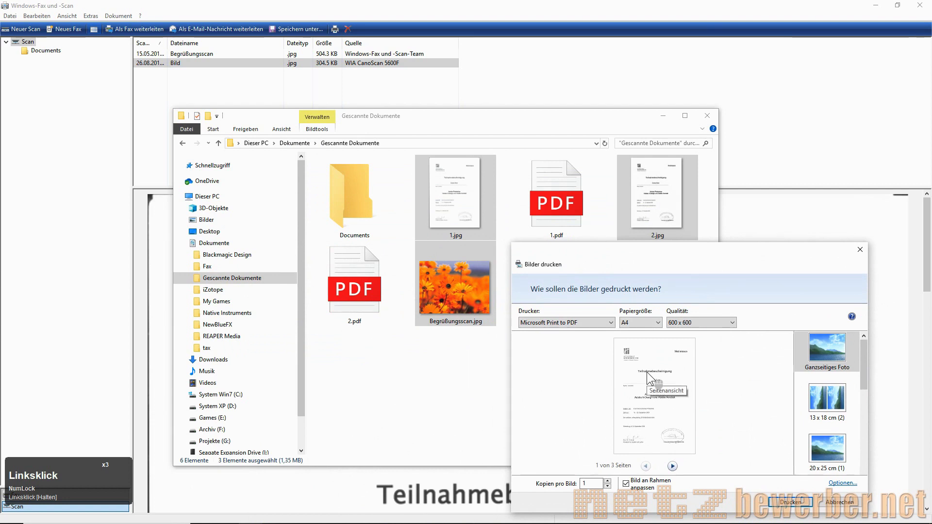
pyautogui.click(672, 466)
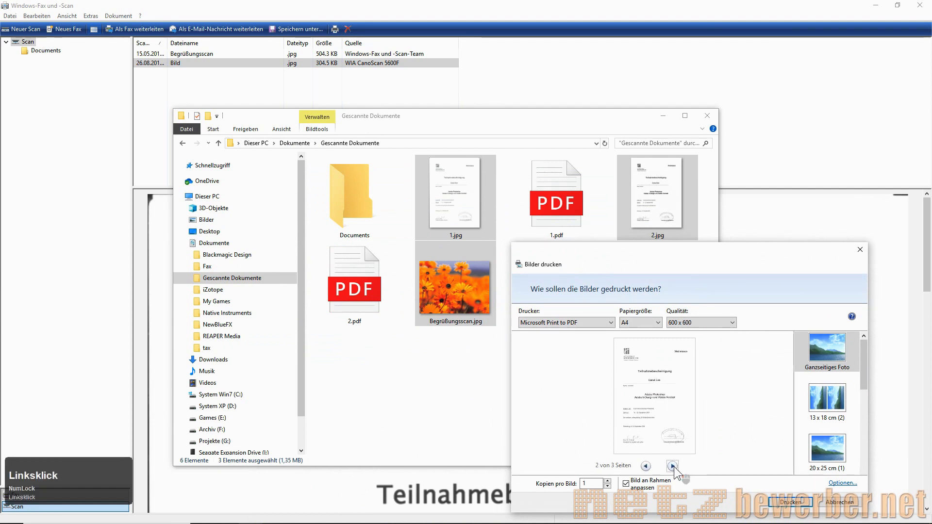
pyautogui.click(672, 466)
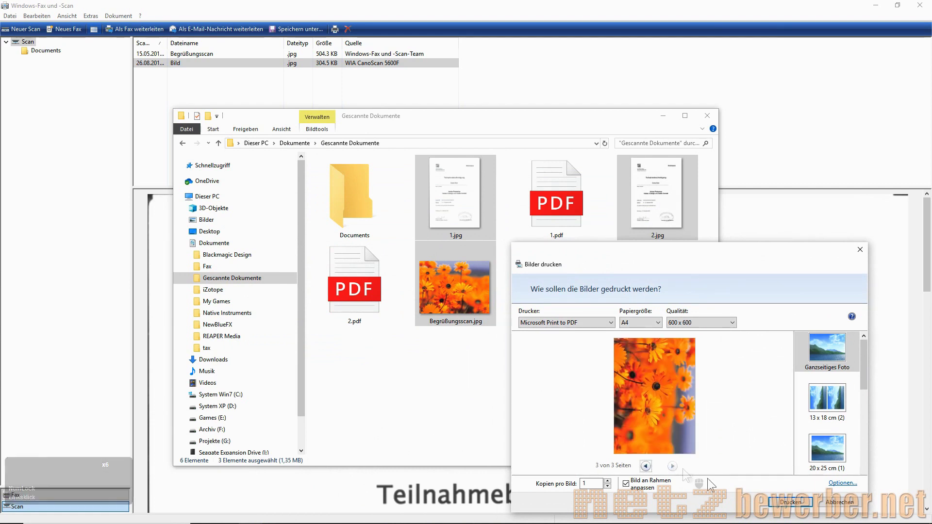
pyautogui.click(839, 502)
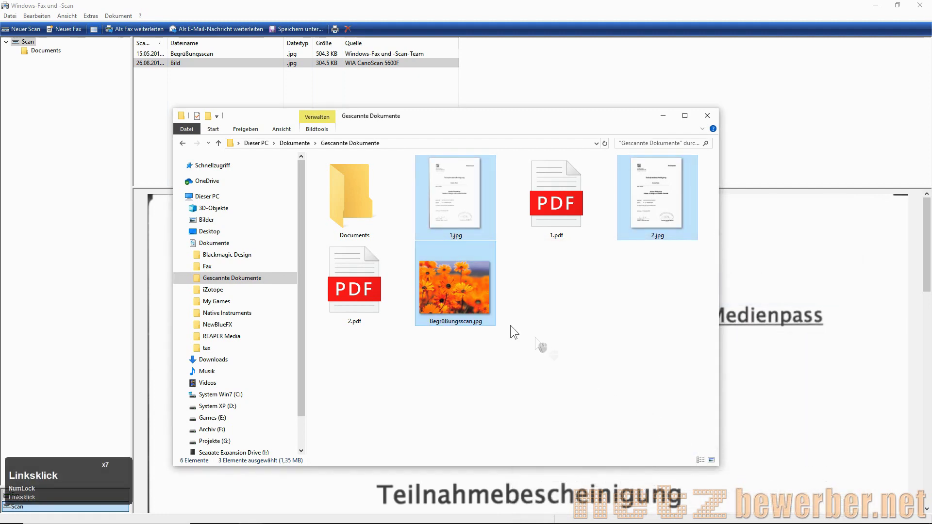
# Start the print preview of the three selected images from Begrüßungsscan.jpg, check the resulting page order, and cancel printing
pyautogui.rightClick(439, 286)
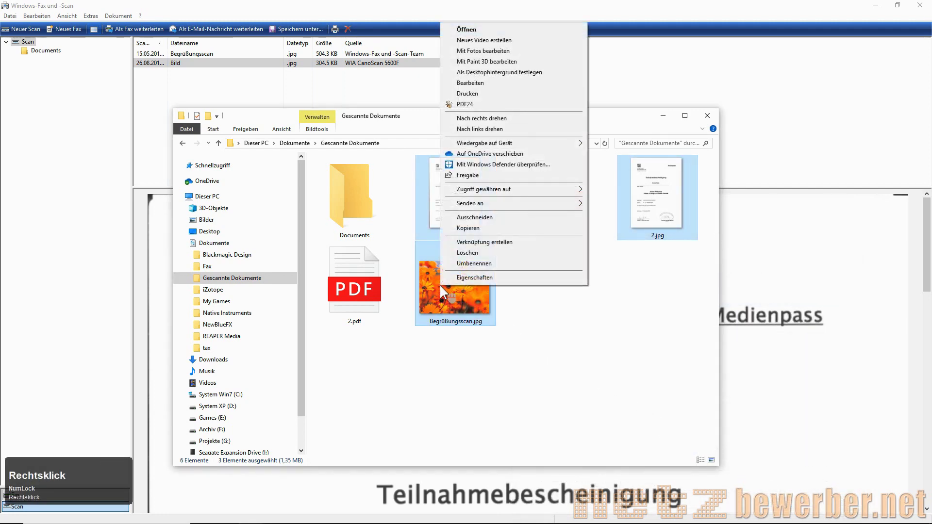
pyautogui.click(496, 93)
pyautogui.moveTo(474, 141); pyautogui.dragTo(698, 244)
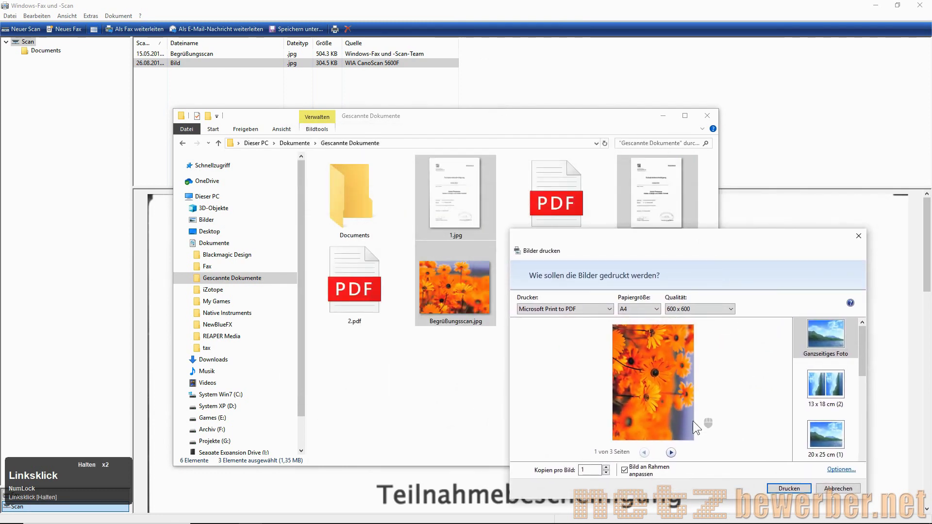
pyautogui.click(671, 452)
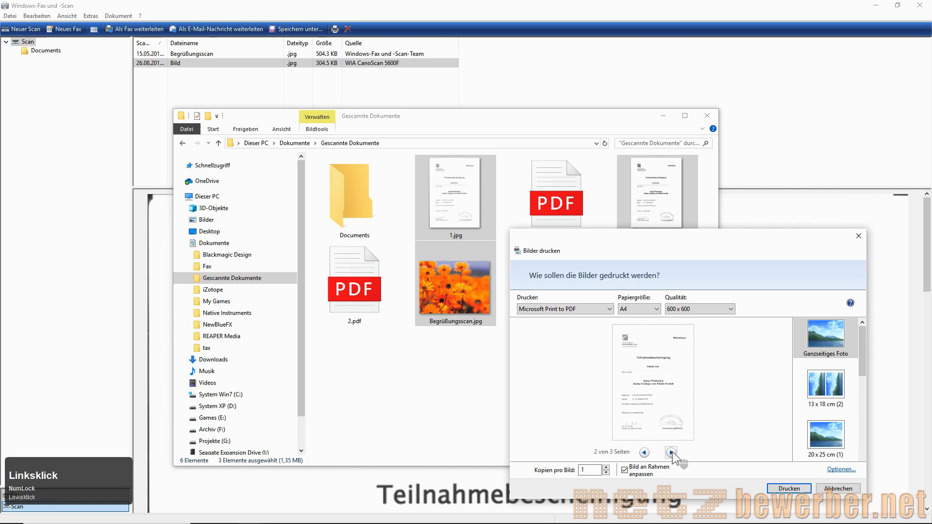
pyautogui.click(672, 452)
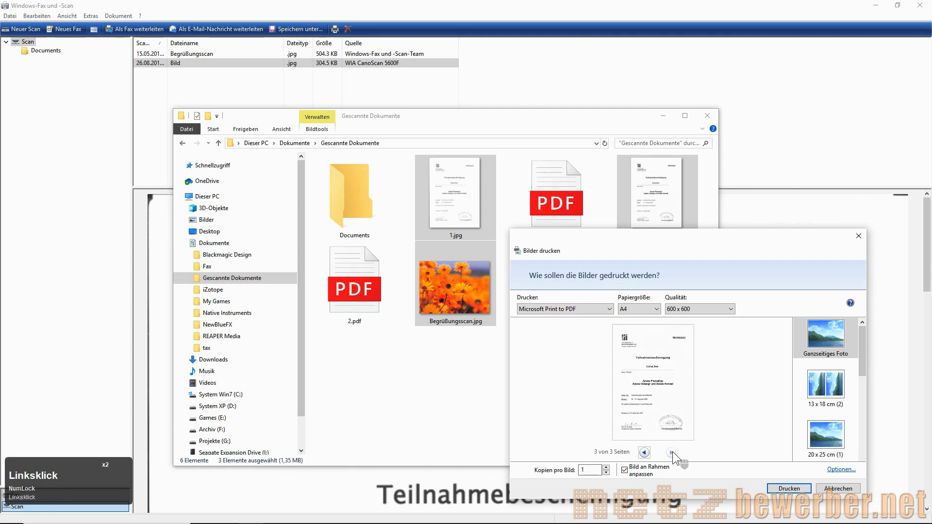
pyautogui.click(824, 488)
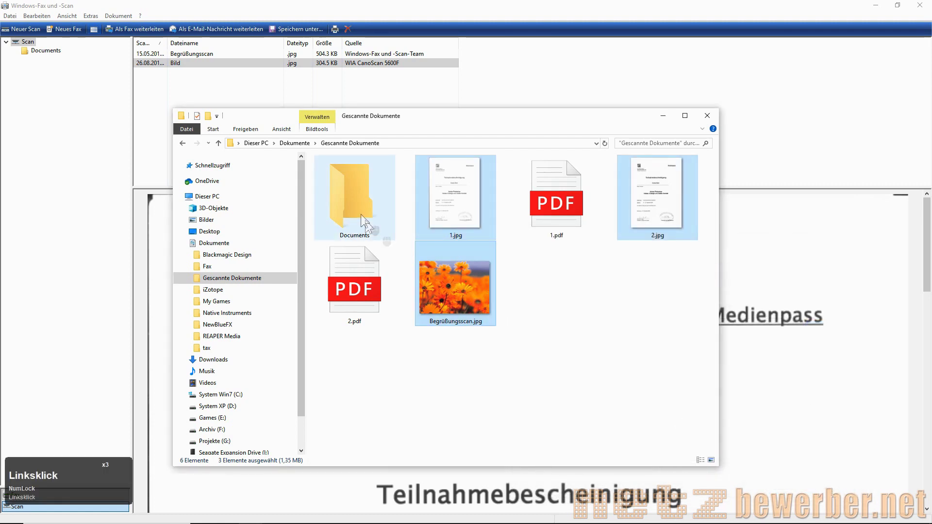
# Print the three selected images as full-page A4 photos with Microsoft Print to PDF and save the output as zusammen
pyautogui.click(245, 129)
pyautogui.click(263, 153)
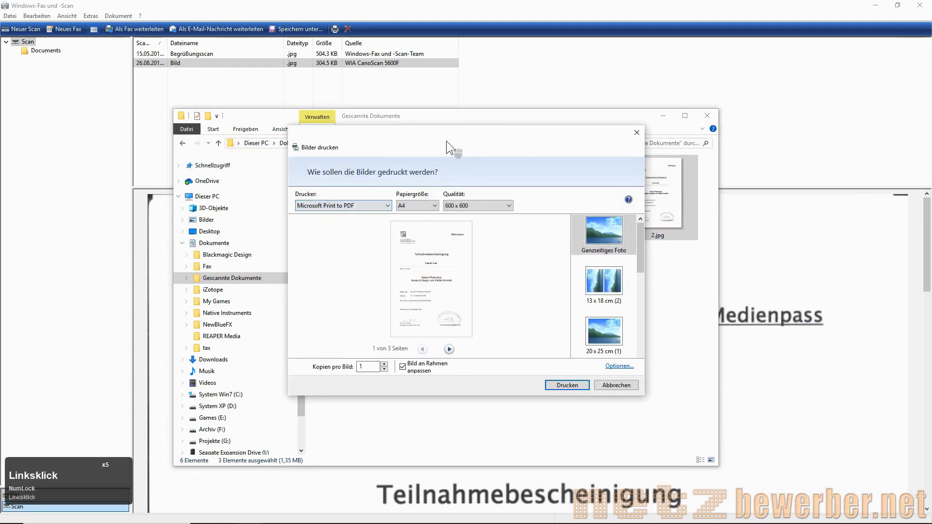
pyautogui.click(611, 459)
pyautogui.write('zusammen')
pyautogui.click(721, 463)
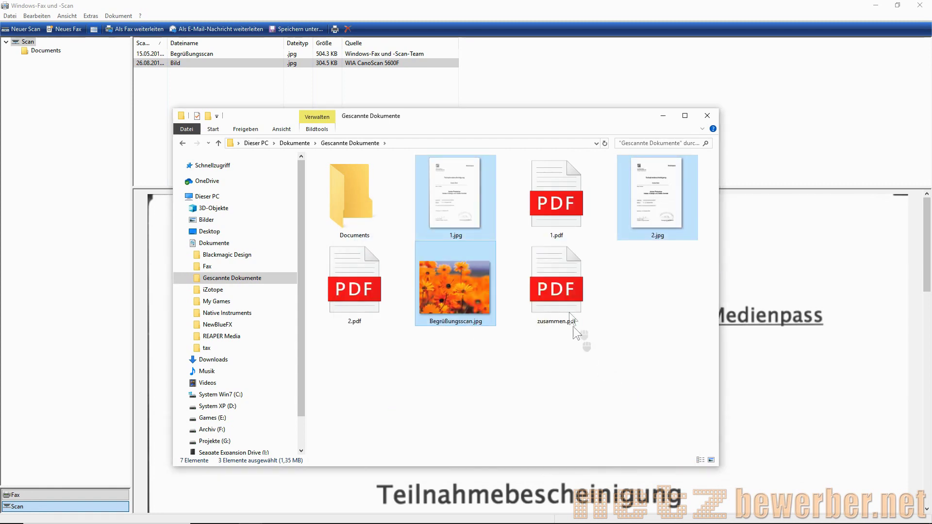
# Open zusammen.pdf and check the order and content of its pages
pyautogui.doubleClick(564, 295)
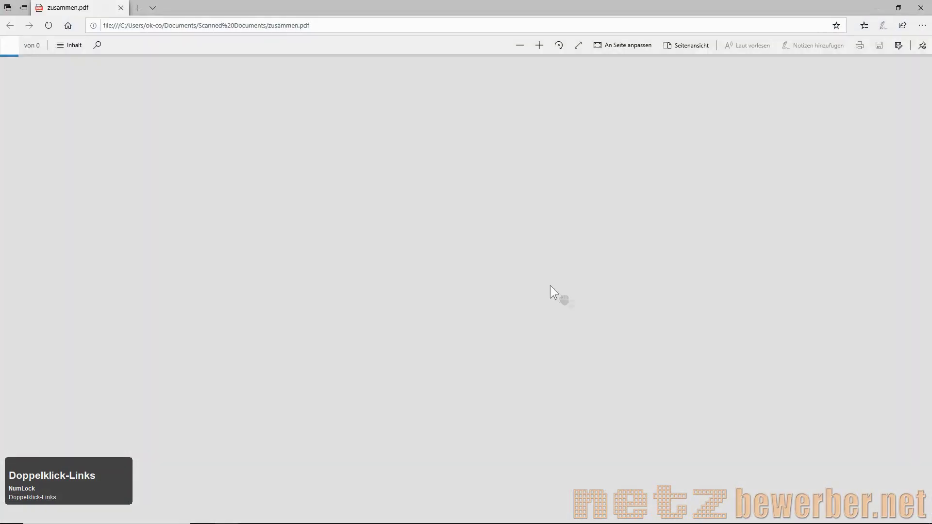
pyautogui.scroll(-3, 546, 264)
pyautogui.scroll(-2, 546, 264)
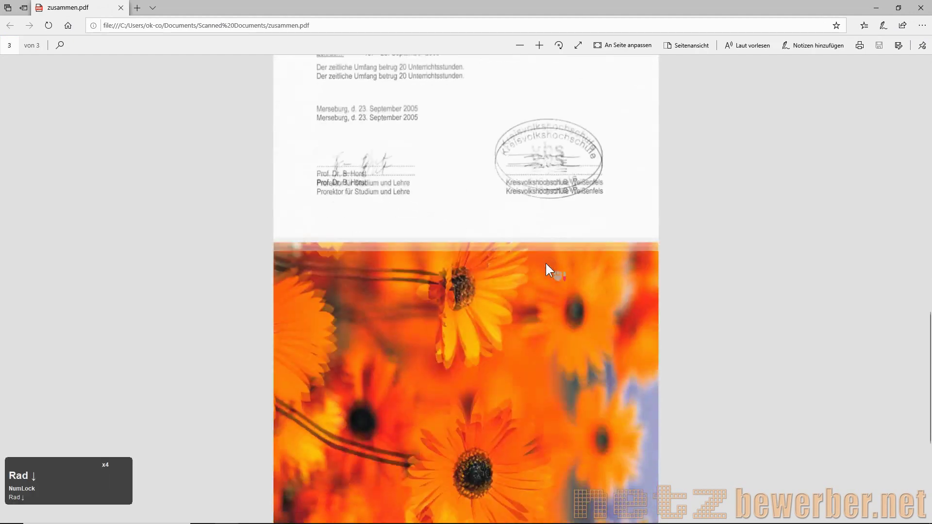
pyautogui.scroll(4, 547, 264)
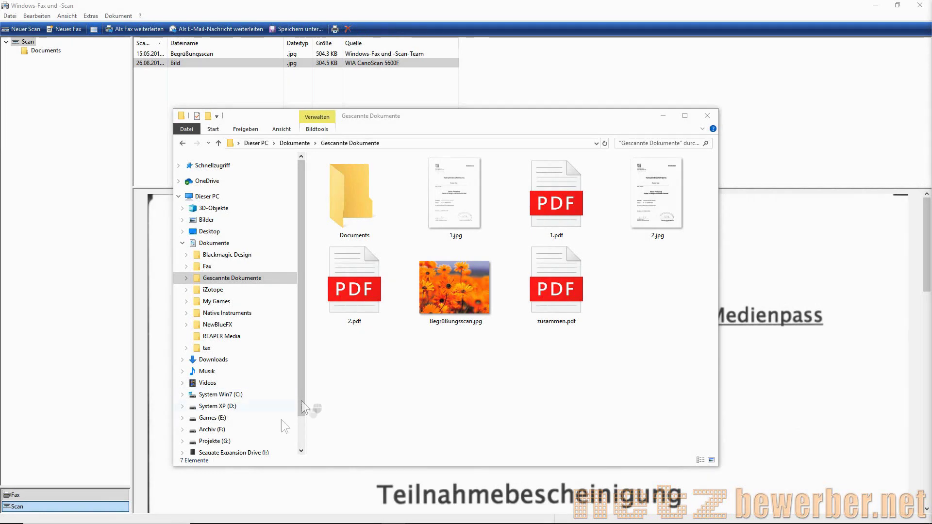
# Search for scanner apps in Windows with "sc" and in Microsoft Store with "sca", and view the Windows-Scanner app page
pyautogui.moveTo(51, 515)
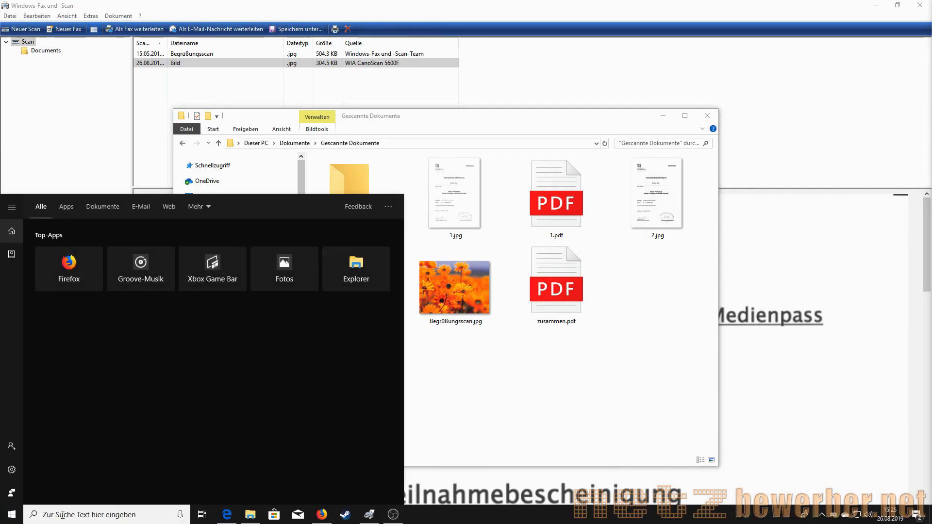
pyautogui.write('sc')
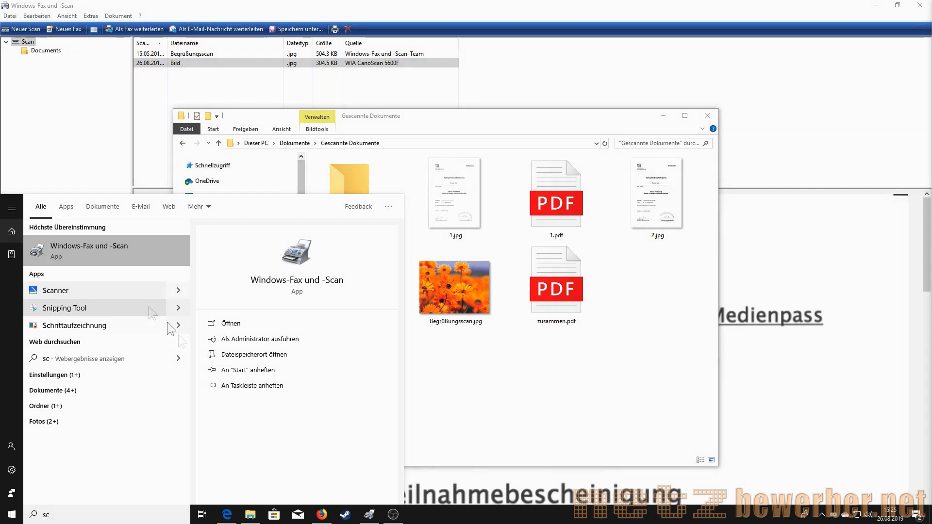
pyautogui.click(272, 515)
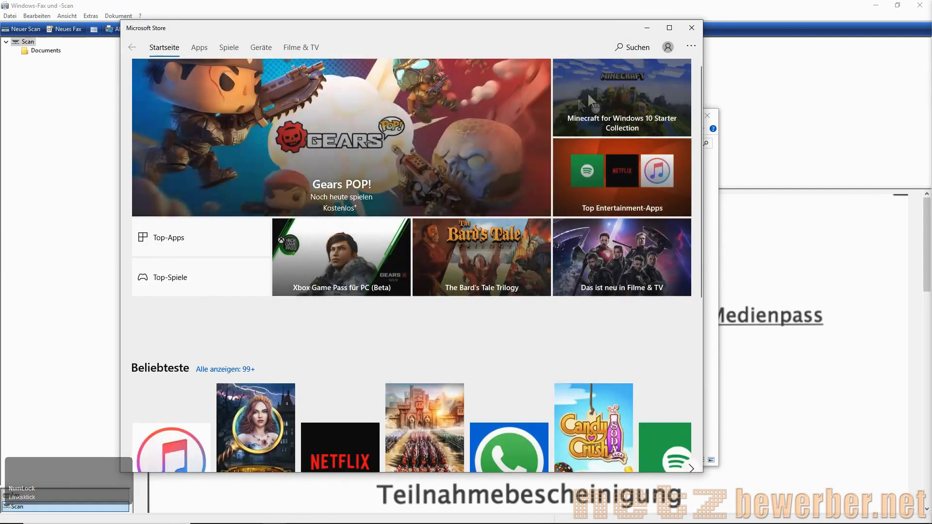
pyautogui.click(633, 45)
pyautogui.write('sca')
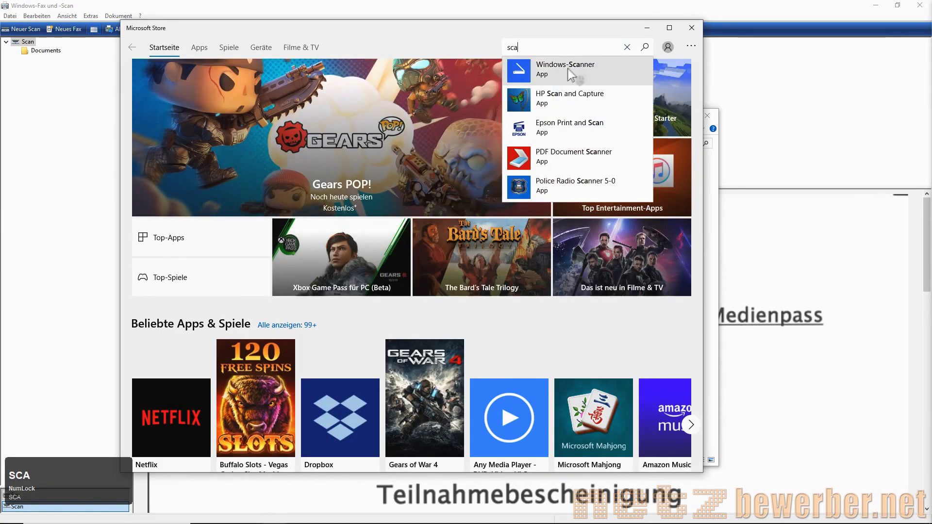
pyautogui.click(564, 72)
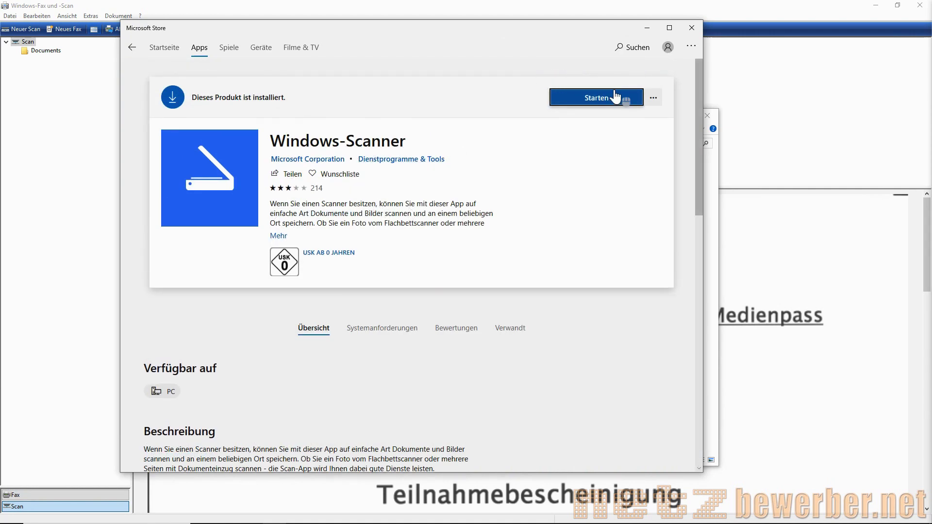
pyautogui.click(687, 30)
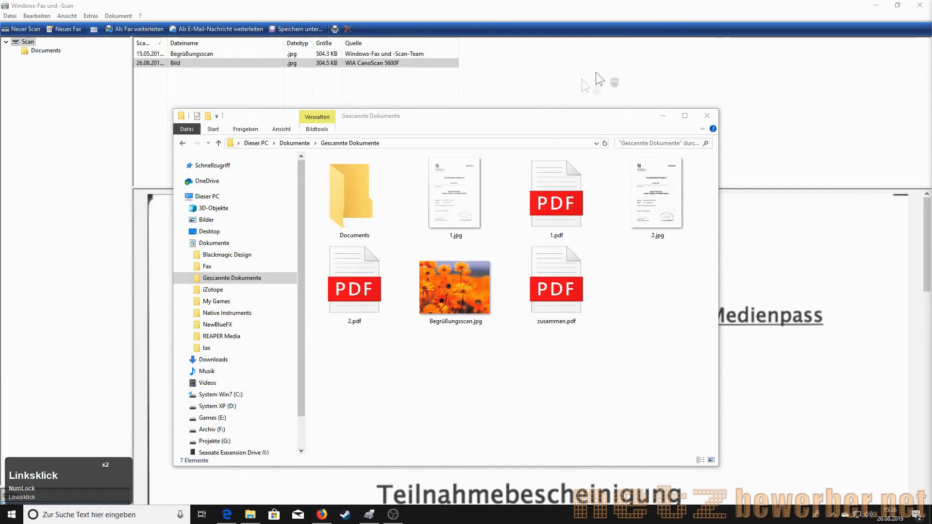
# Find the Scanner app in Windows with "sca", launch it, and show its additional scan settings
pyautogui.click(114, 515)
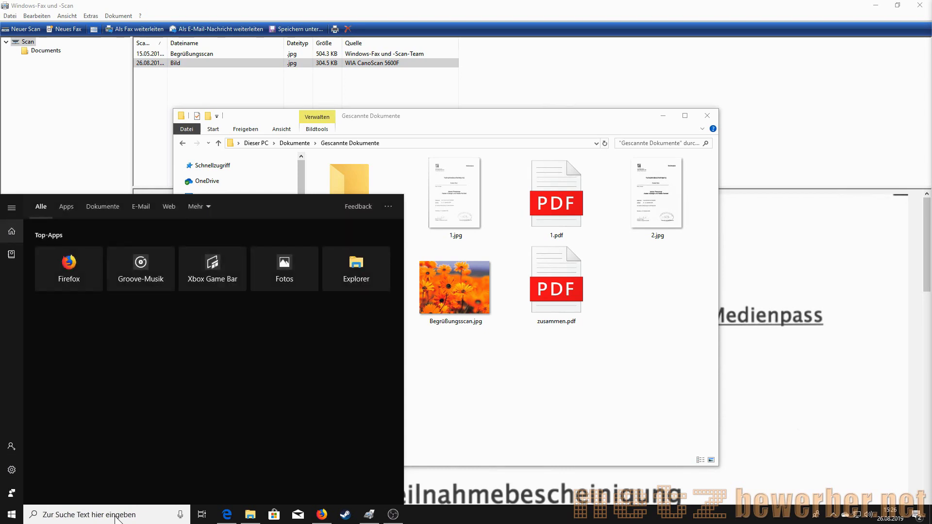
pyautogui.write('sca')
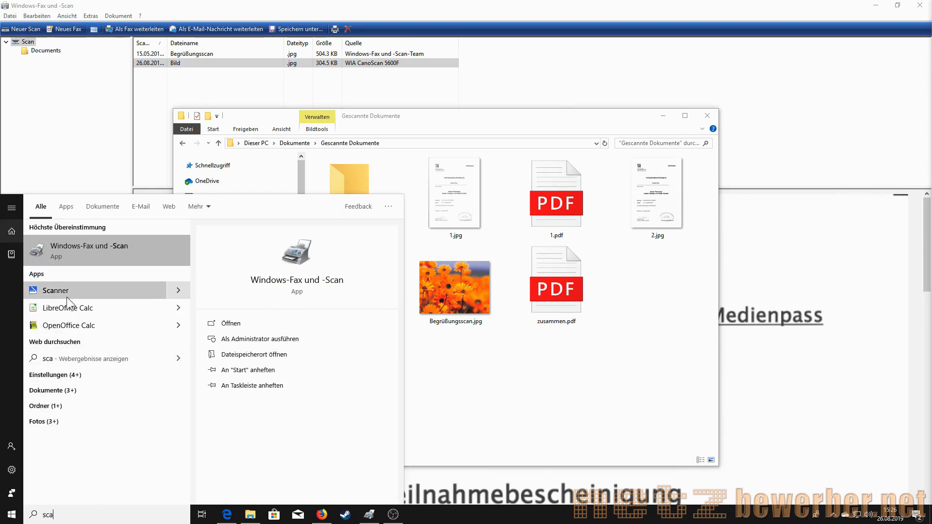
pyautogui.click(69, 293)
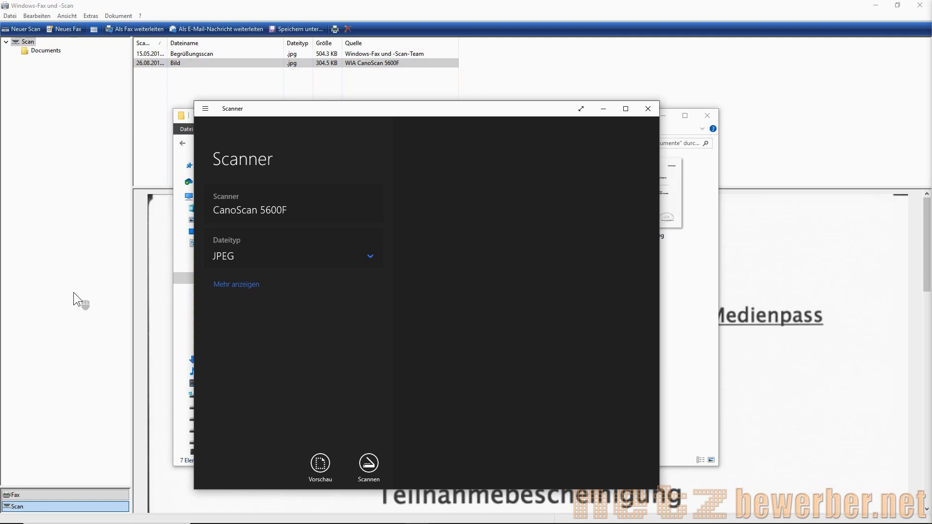
pyautogui.click(236, 286)
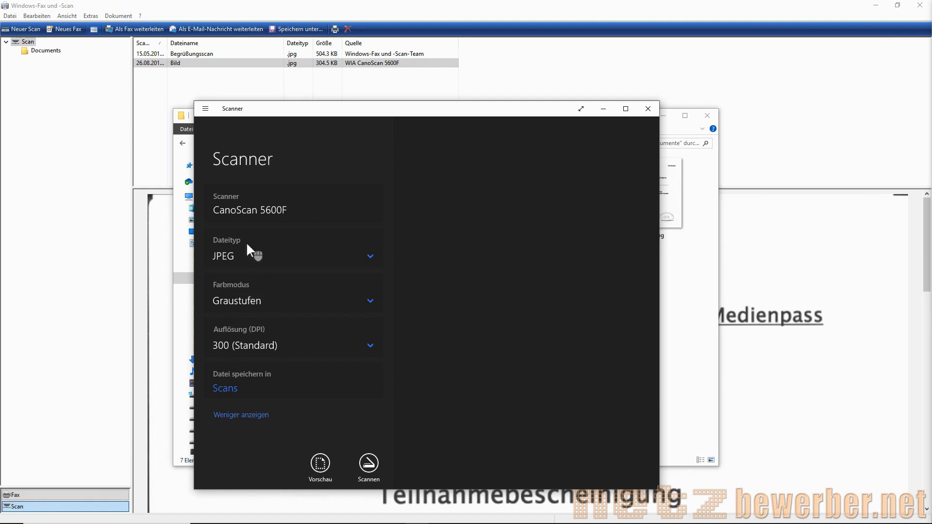
# Review the file type, colour mode and resolution choices, keeping JPEG, Graustufen and 300 (Standard) selected
pyautogui.click(369, 255)
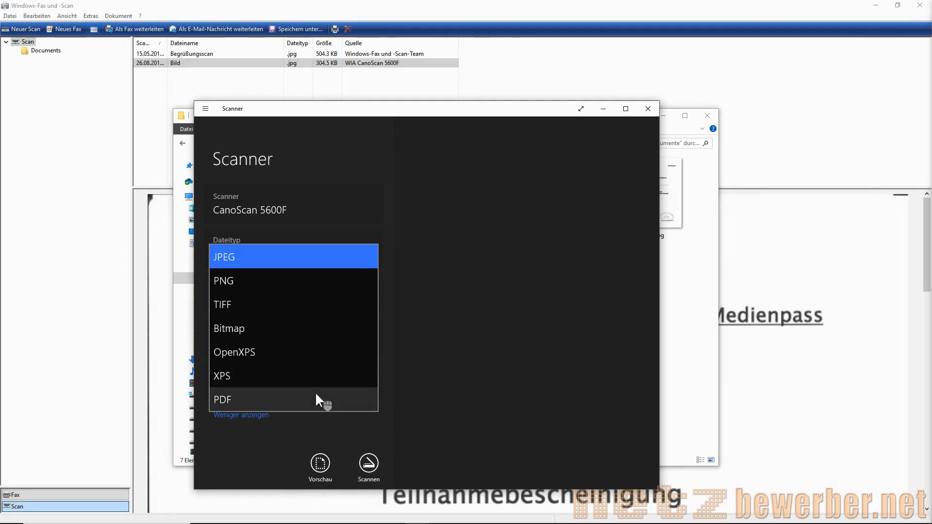
pyautogui.click(315, 260)
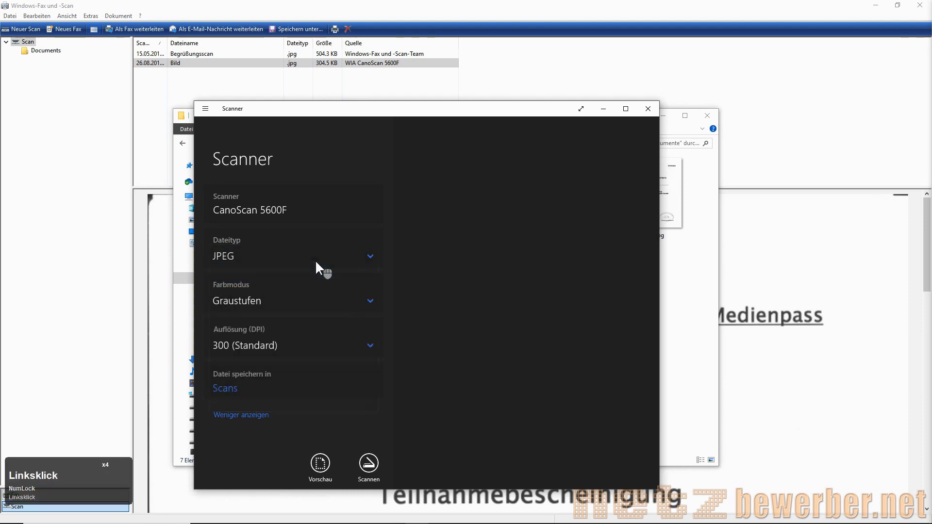
pyautogui.click(356, 299)
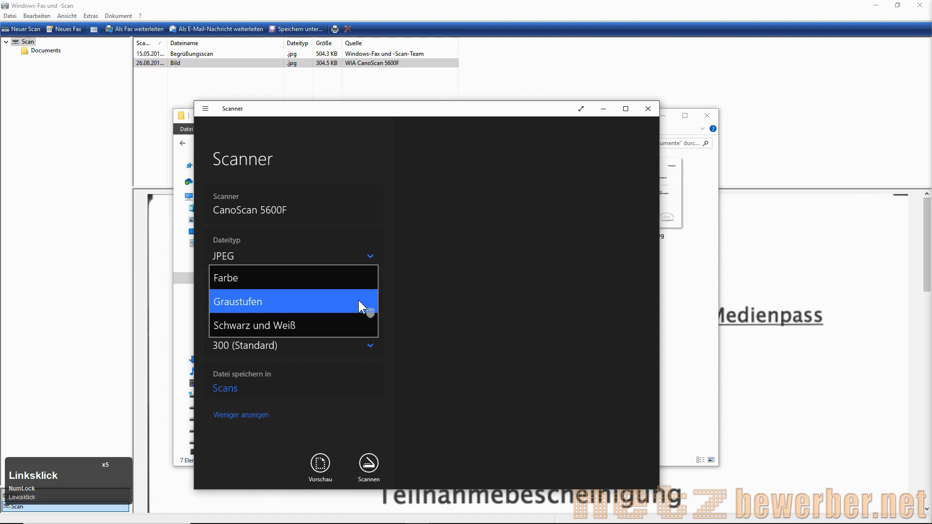
pyautogui.click(359, 305)
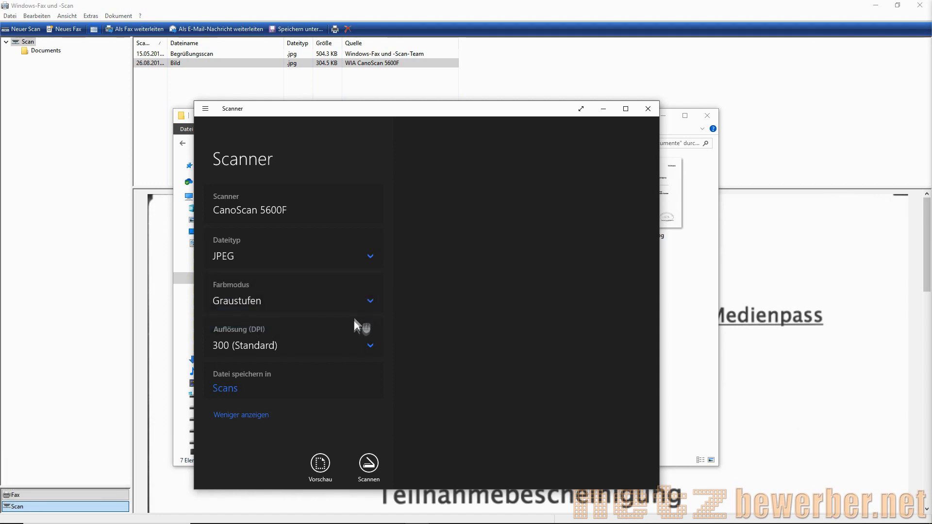
pyautogui.click(353, 343)
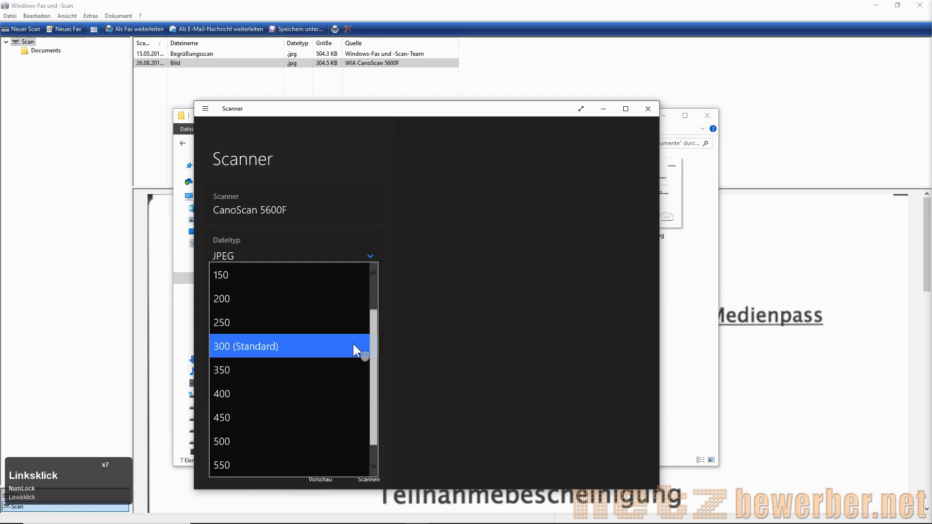
pyautogui.click(353, 344)
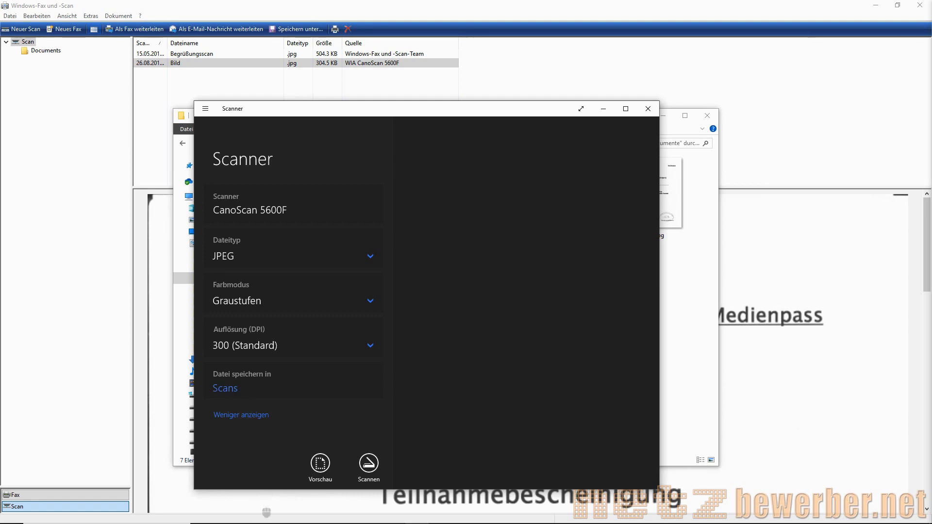
# Look into the Scans folder under Bilder in Explorer, and return to the Scanner app
pyautogui.click(251, 516)
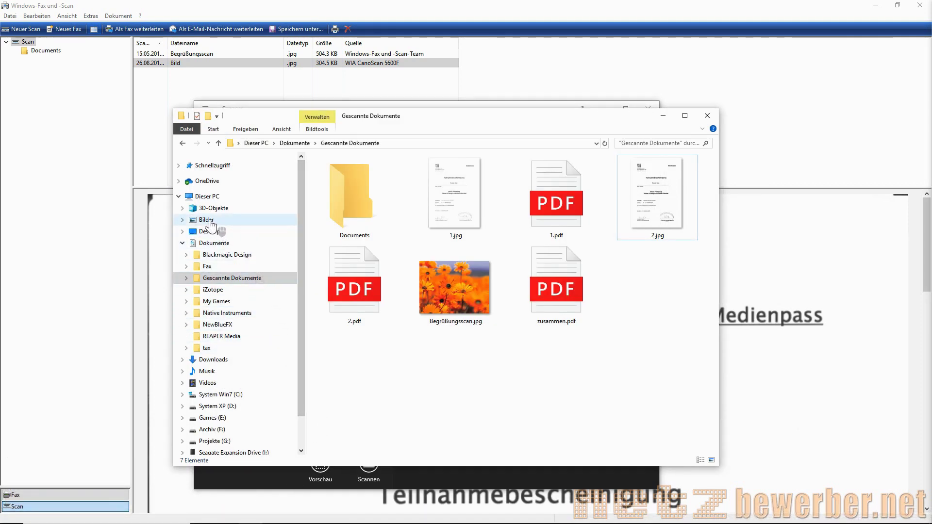
pyautogui.click(182, 220)
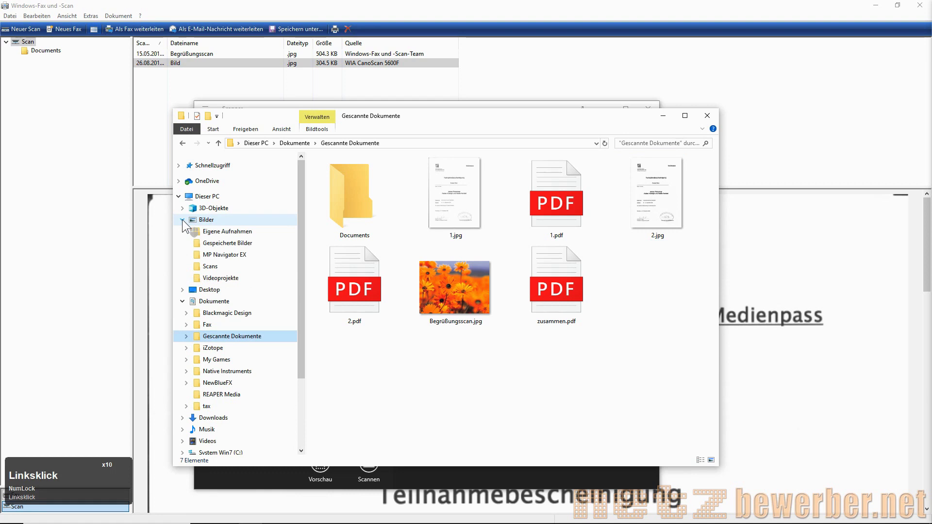
pyautogui.click(219, 266)
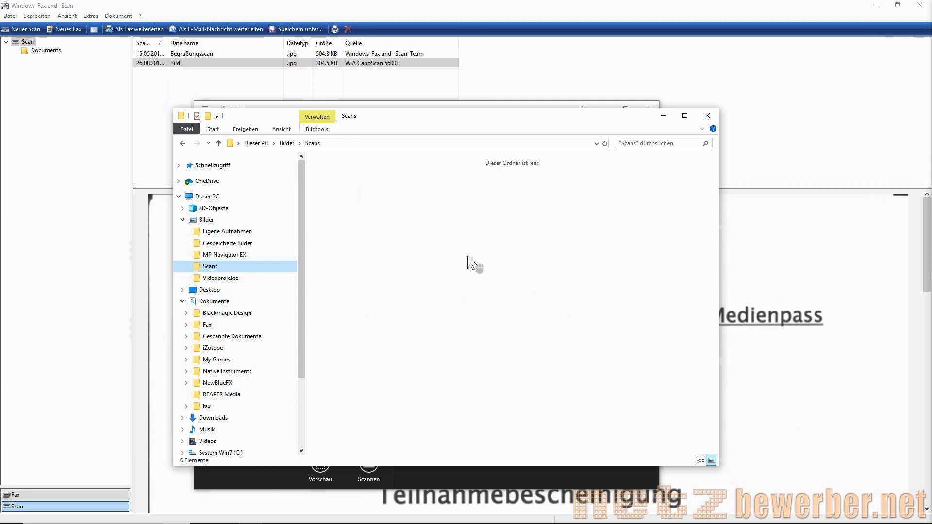
pyautogui.doubleClick(421, 475)
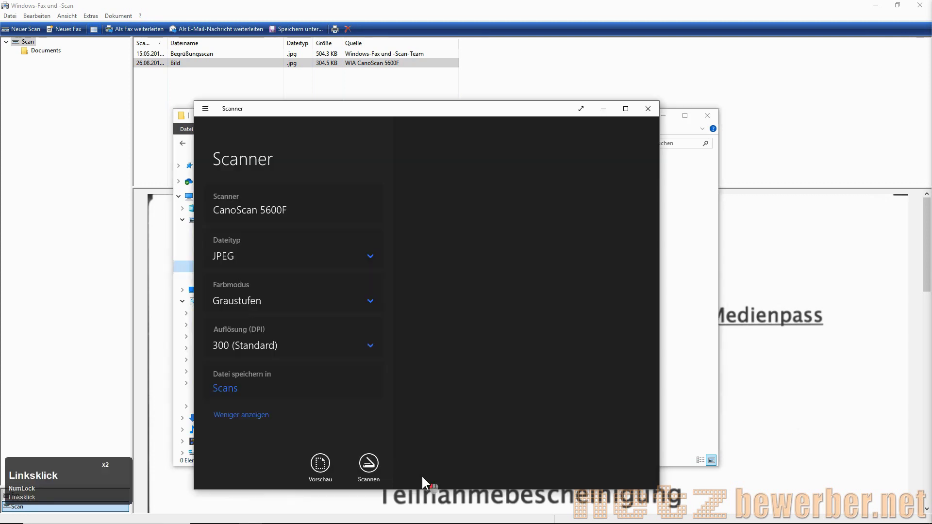
# Preview the certificate, adjust the scan area at its left corners, and scan it to the Scans folder
pyautogui.click(320, 465)
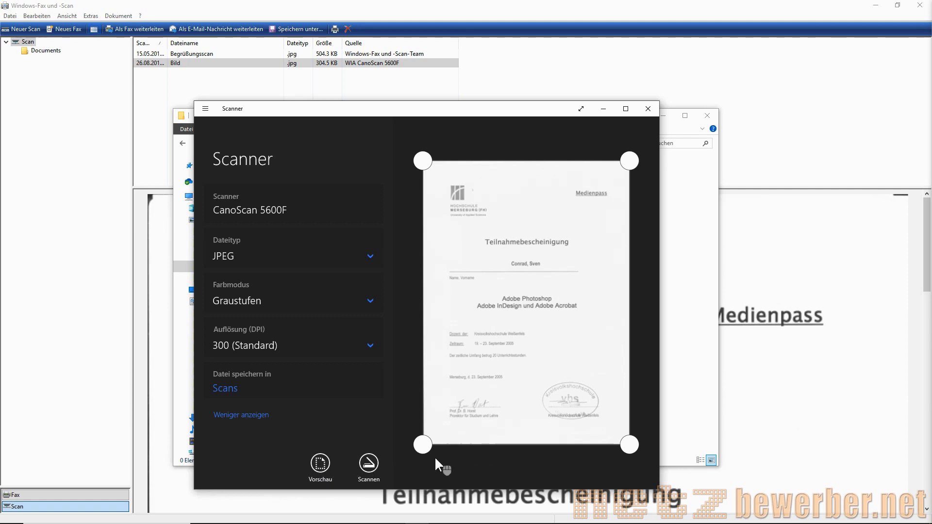
pyautogui.moveTo(425, 447)
pyautogui.mouseDown()
pyautogui.moveTo(445, 444)
pyautogui.moveTo(424, 446)
pyautogui.mouseUp()
pyautogui.moveTo(423, 161); pyautogui.dragTo(403, 151)
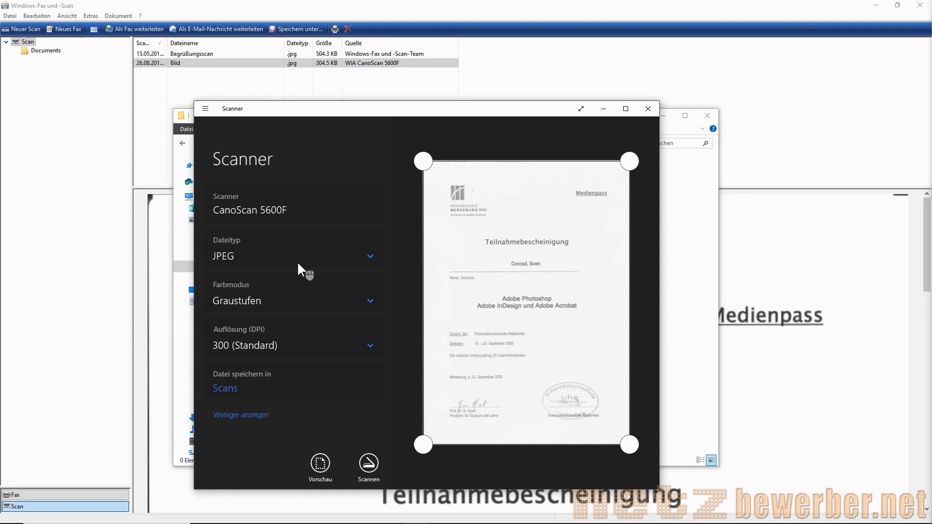
pyautogui.click(368, 464)
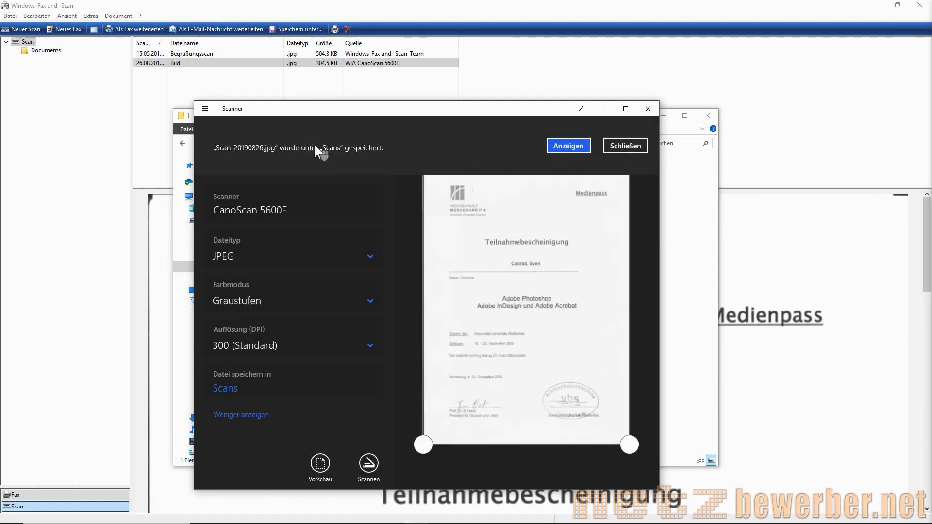
# Open Scan_20190826.jpg from the Scans folder, check the scan's quality and edges, and close it
pyautogui.click(568, 151)
pyautogui.click(709, 258)
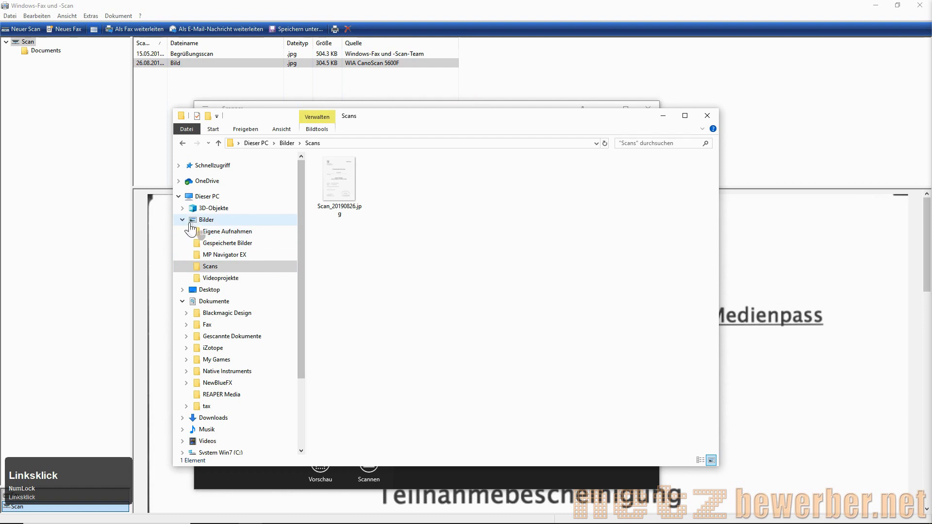
pyautogui.doubleClick(333, 191)
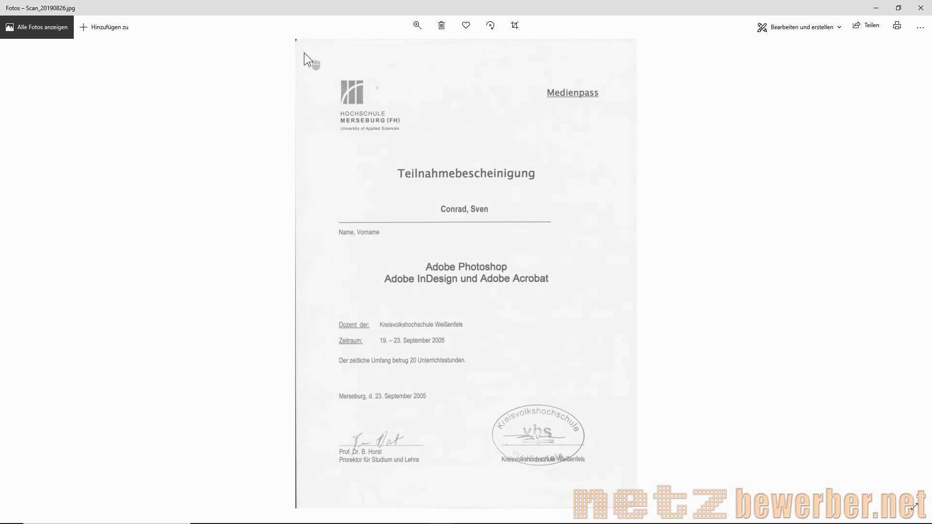
pyautogui.click(920, 7)
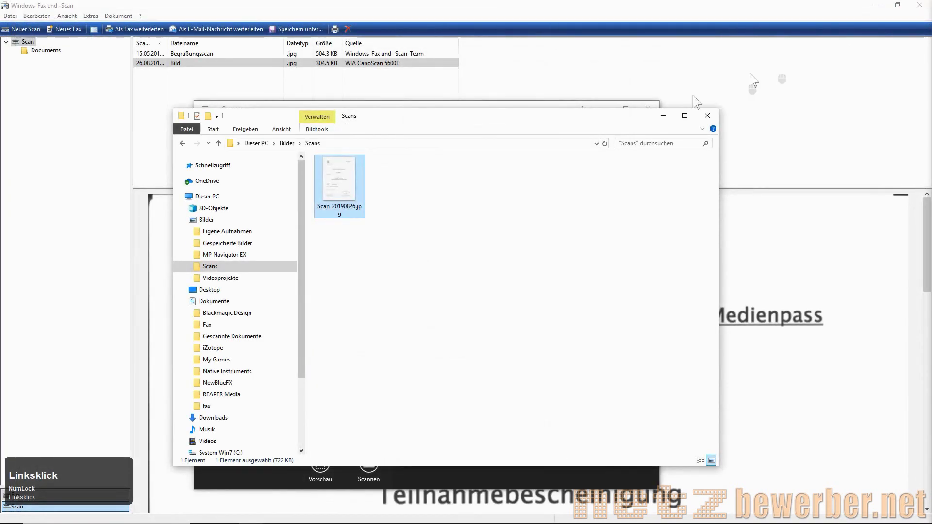
pyautogui.rightClick(350, 188)
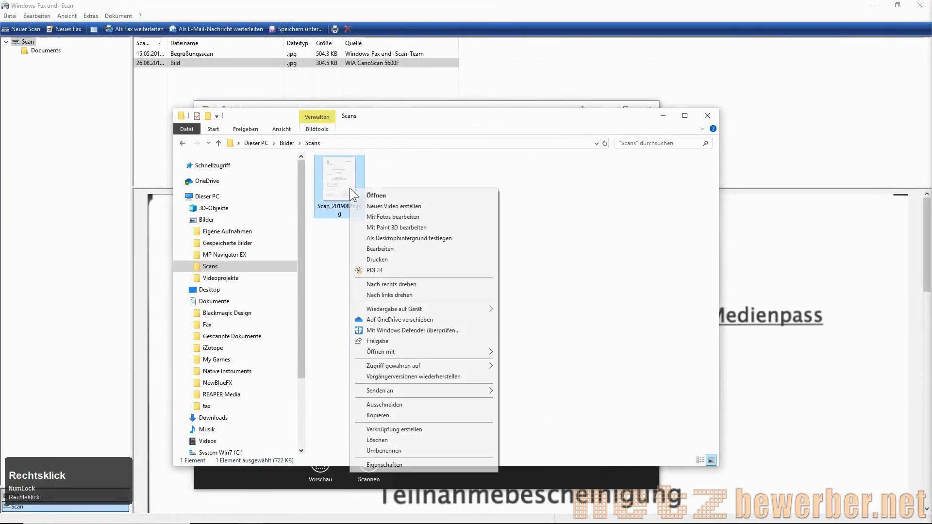
pyautogui.click(406, 217)
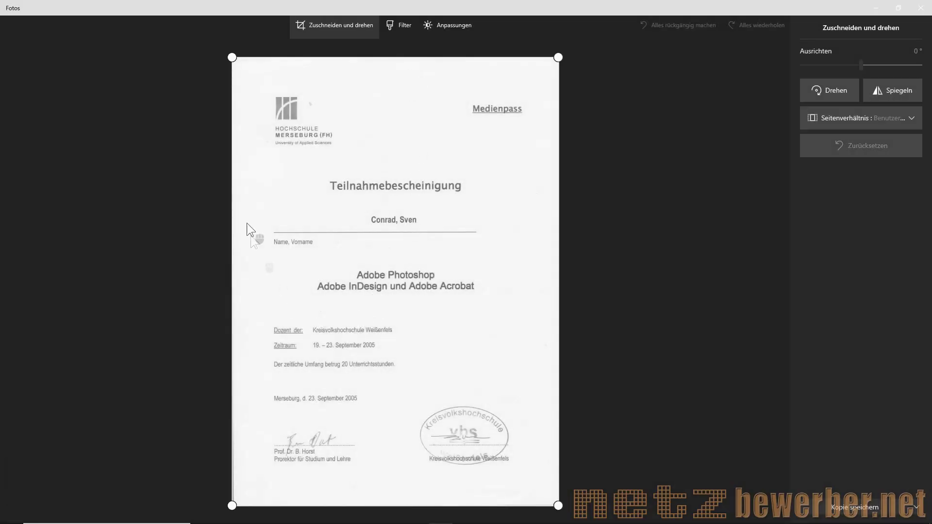
pyautogui.click(921, 8)
pyautogui.doubleClick(357, 194)
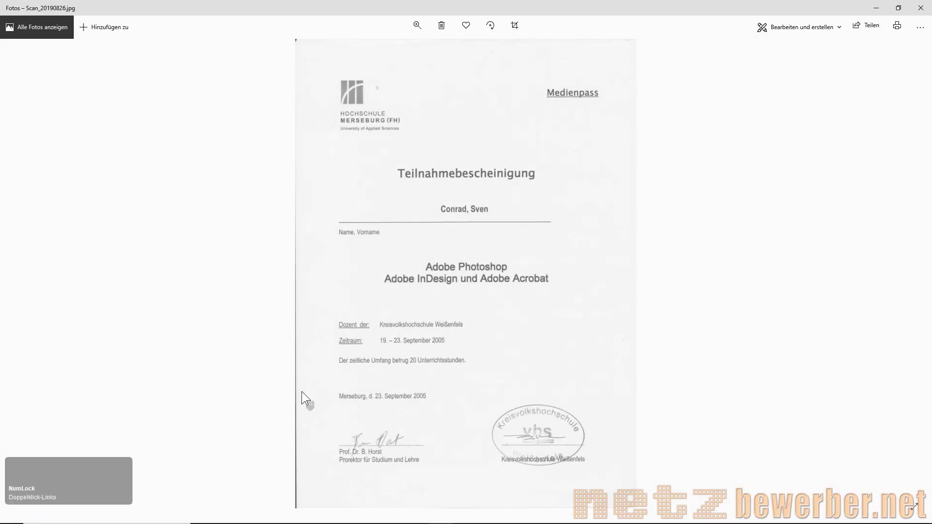
pyautogui.click(921, 8)
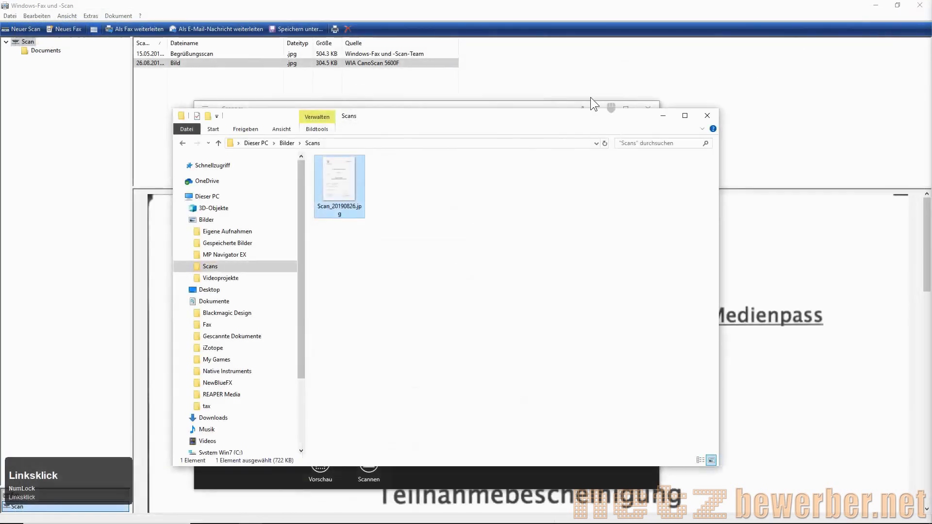
# Open Scan_20190826.jpg for editing in Fotos and crop the dark strip off its left edge
pyautogui.rightClick(343, 174)
pyautogui.click(375, 204)
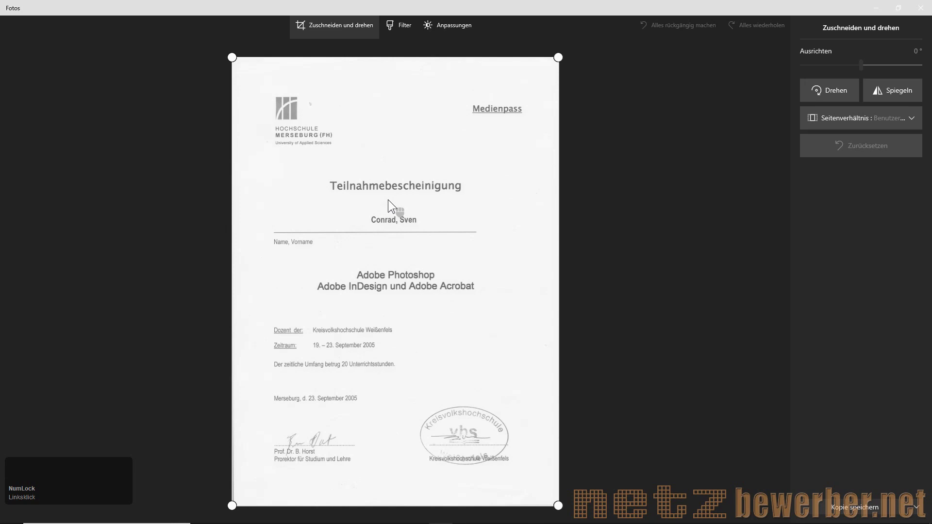
pyautogui.moveTo(232, 506); pyautogui.dragTo(232, 506)
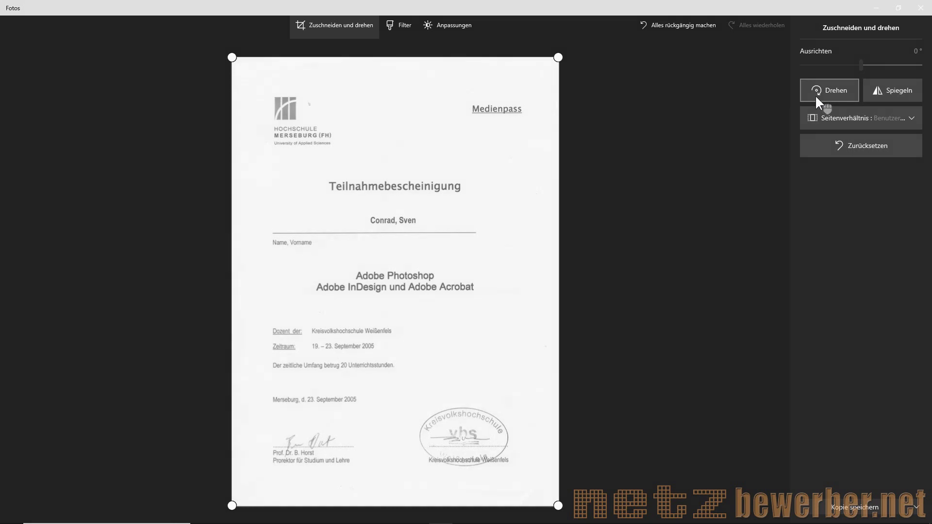
# Apply the automatic photo enhancement to the cropped certificate, save it as a copy, and close Fotos
pyautogui.click(399, 29)
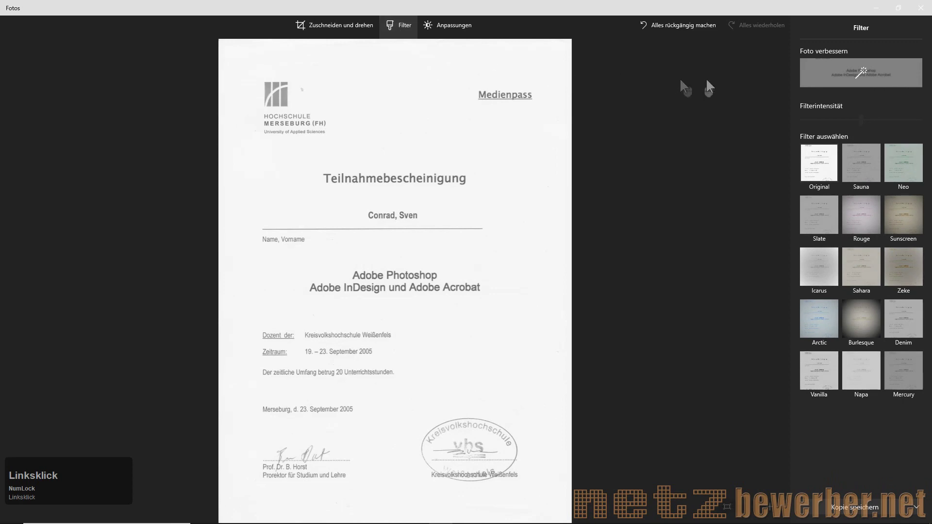
pyautogui.click(865, 72)
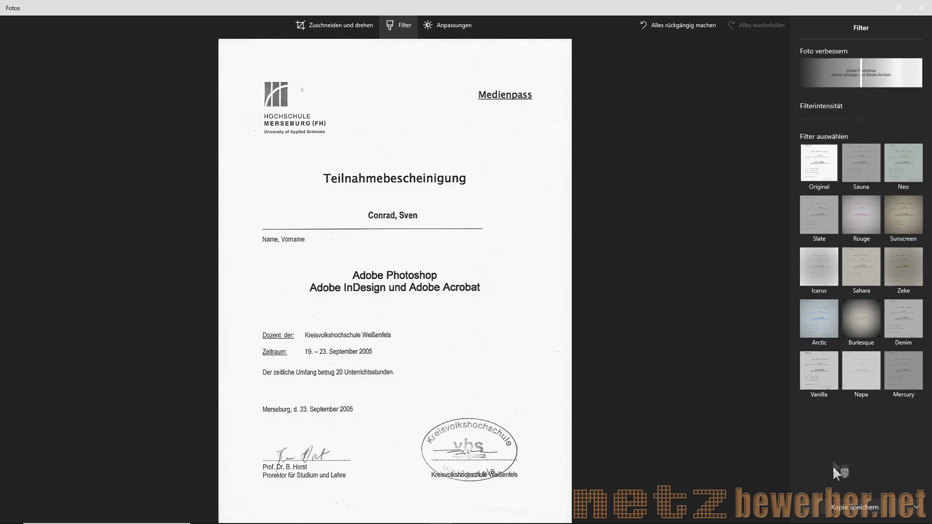
pyautogui.click(844, 509)
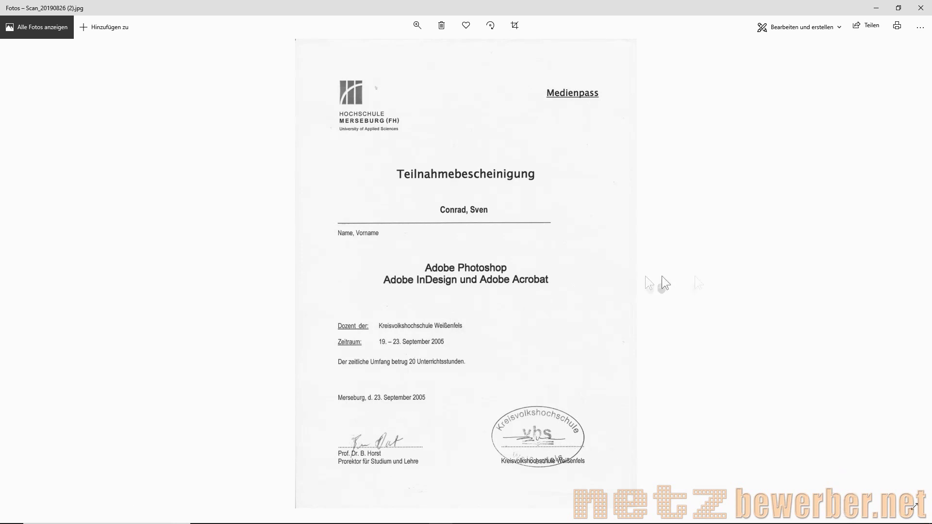
pyautogui.click(921, 9)
# Open Scan_20190826 (2).jpg and compare the enhanced copy with the original scan
pyautogui.doubleClick(346, 177)
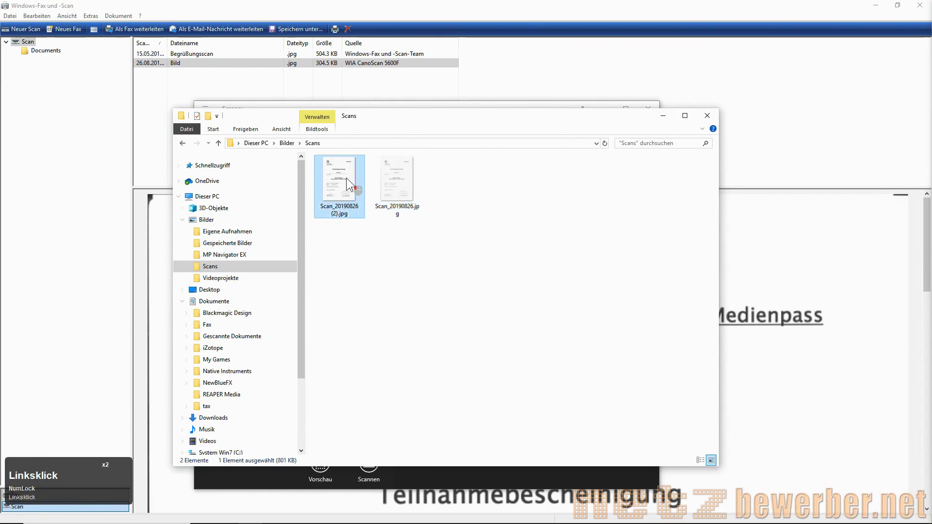
pyautogui.press('Right')
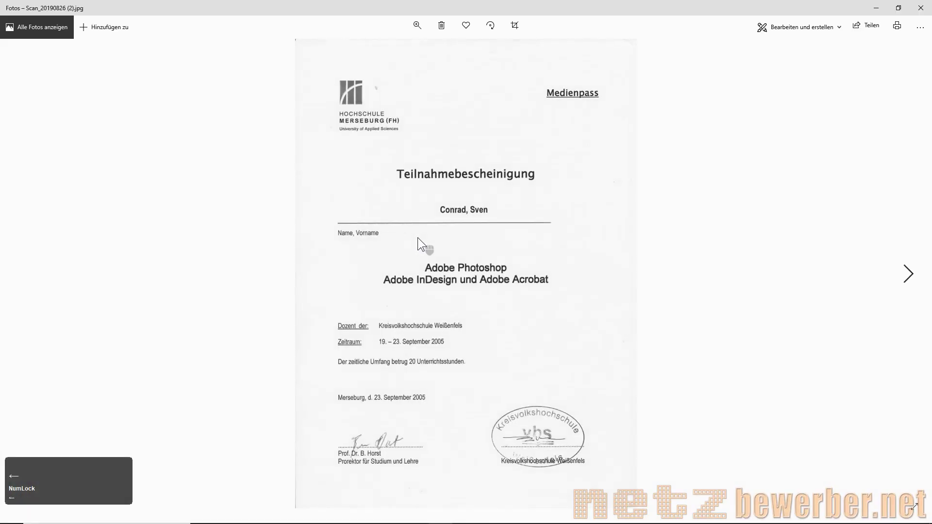
pyautogui.press('Left')
# Copy 2.jpg from Gescannte Dokumente into the Scans folder under Bilder, and return to the Fotos window
pyautogui.hotkey('alt', 'Tab')
pyautogui.keyDown('alt'); pyautogui.click(305, 258); pyautogui.keyUp('alt')
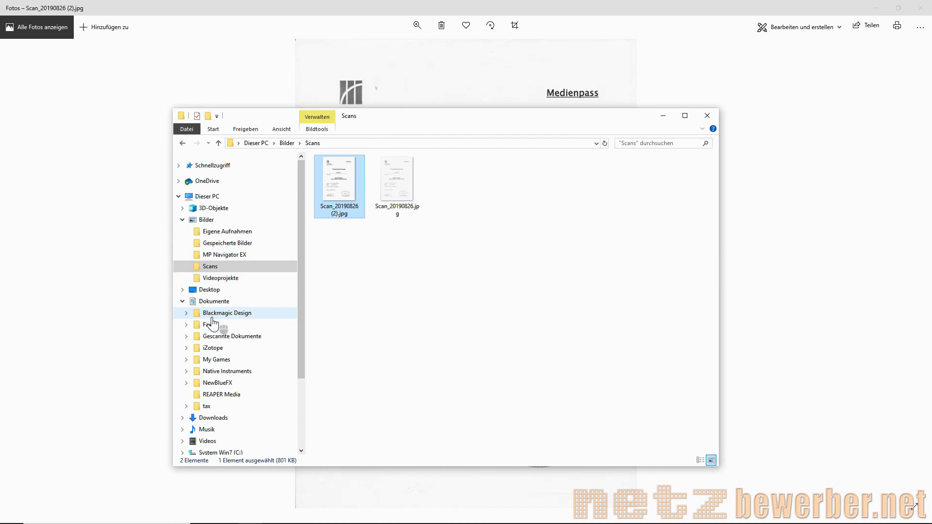
pyautogui.click(229, 336)
pyautogui.click(659, 204)
pyautogui.hotkey('ctrl', 'c')
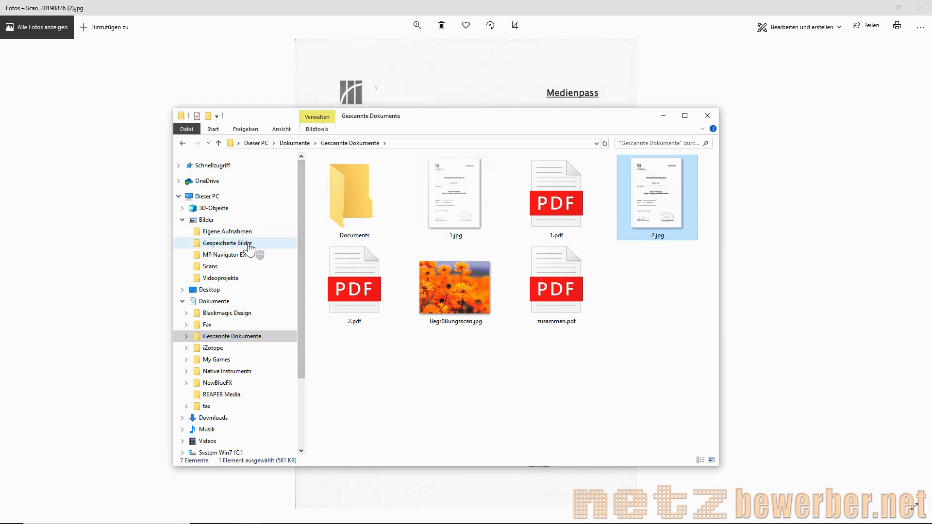
pyautogui.click(207, 268)
pyautogui.hotkey('ctrl', 'v')
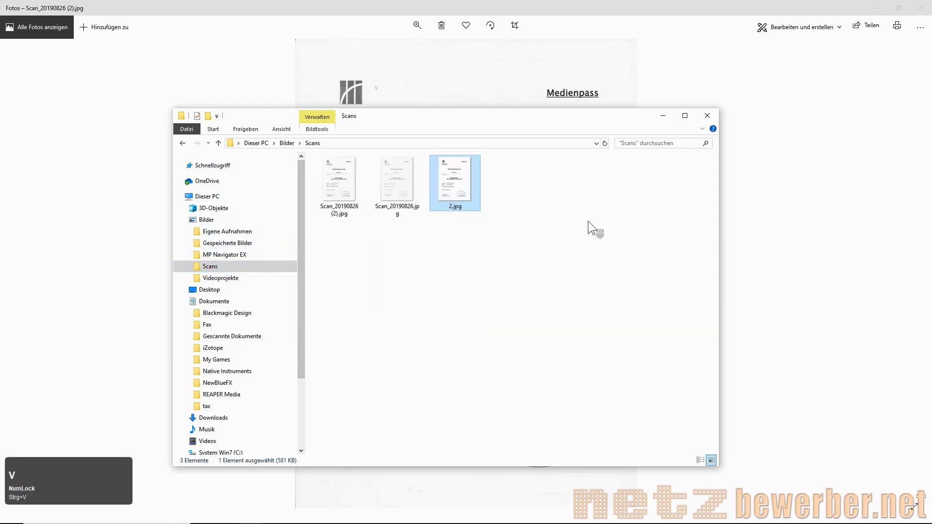
pyautogui.click(448, 71)
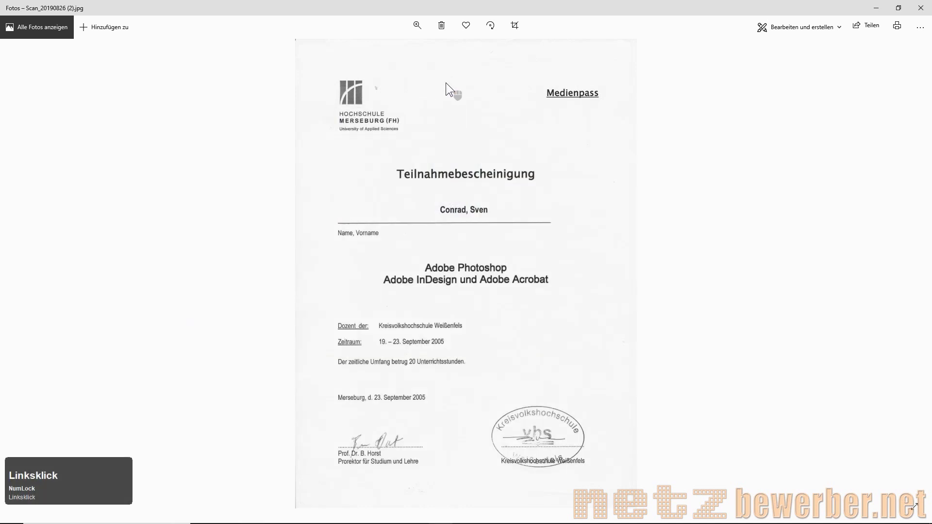
# Reopen Scan_20190826 (2).jpg in a new Fotos window and compare it with the original Scan_20190826.jpg
pyautogui.press('Left')
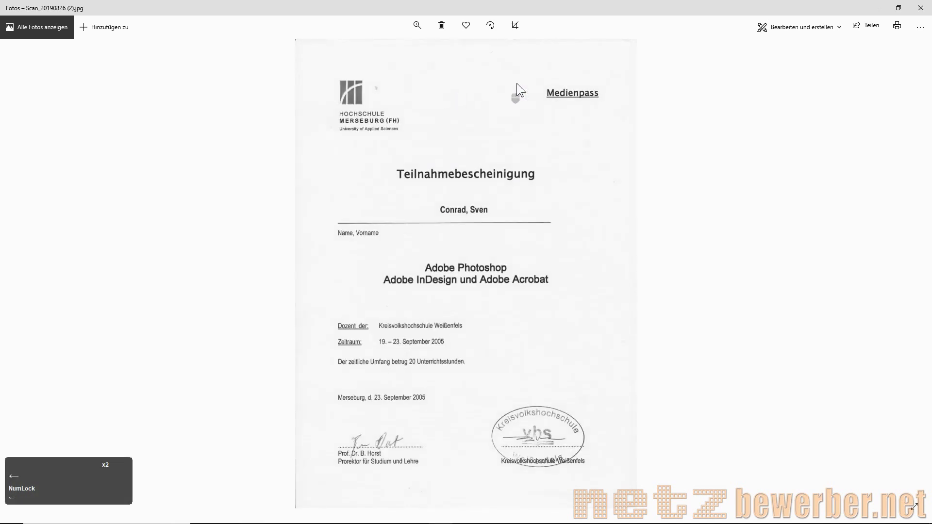
pyautogui.click(920, 8)
pyautogui.doubleClick(346, 175)
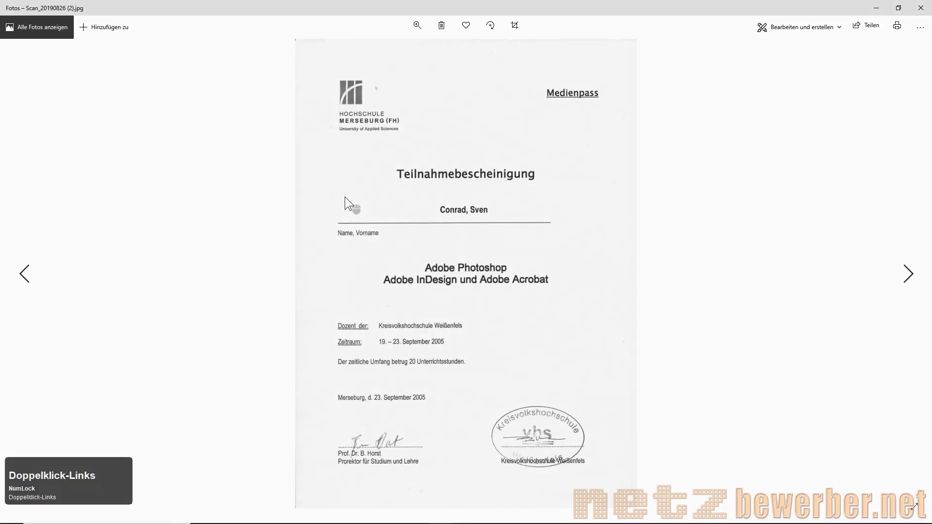
pyautogui.press('Right')
pyautogui.press('Right')
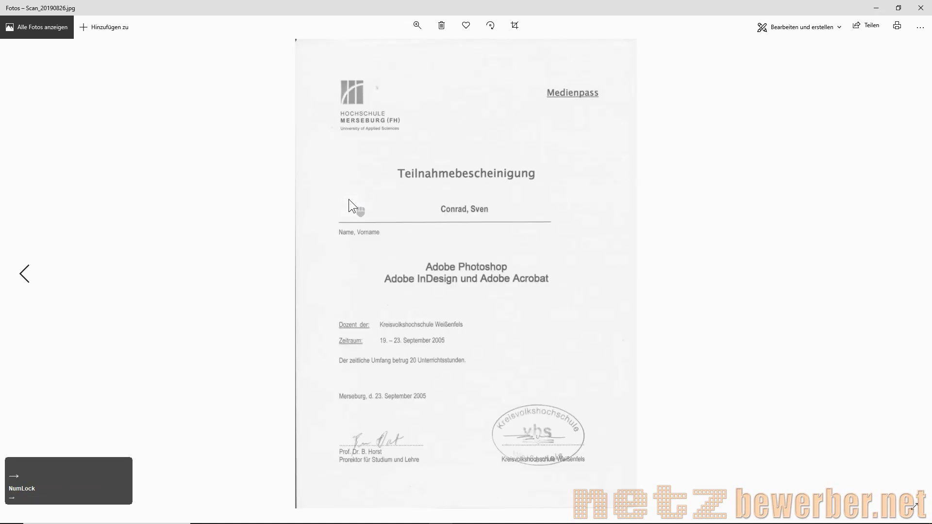
# Compare 2.jpg with Scan_20190826 (2).jpg by switching back and forth between the two images
pyautogui.press('Left')
pyautogui.press('Left')
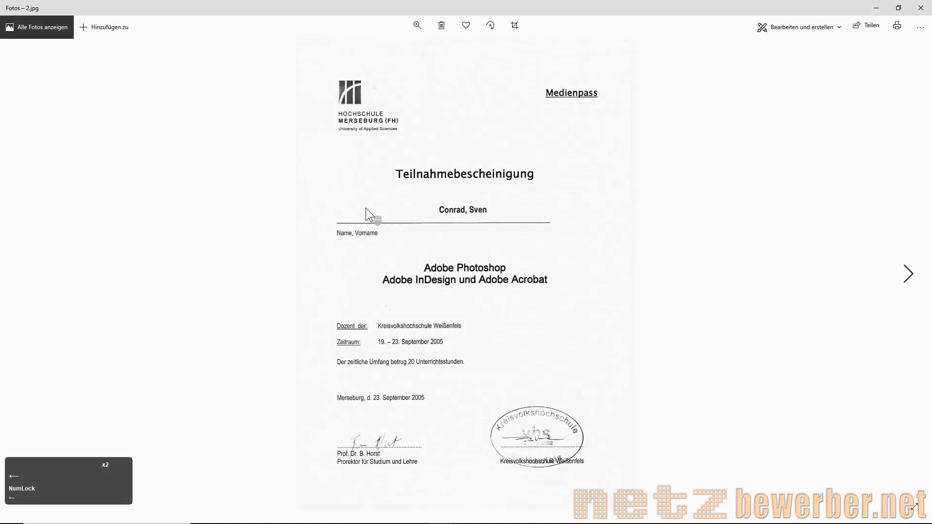
pyautogui.press('Left')
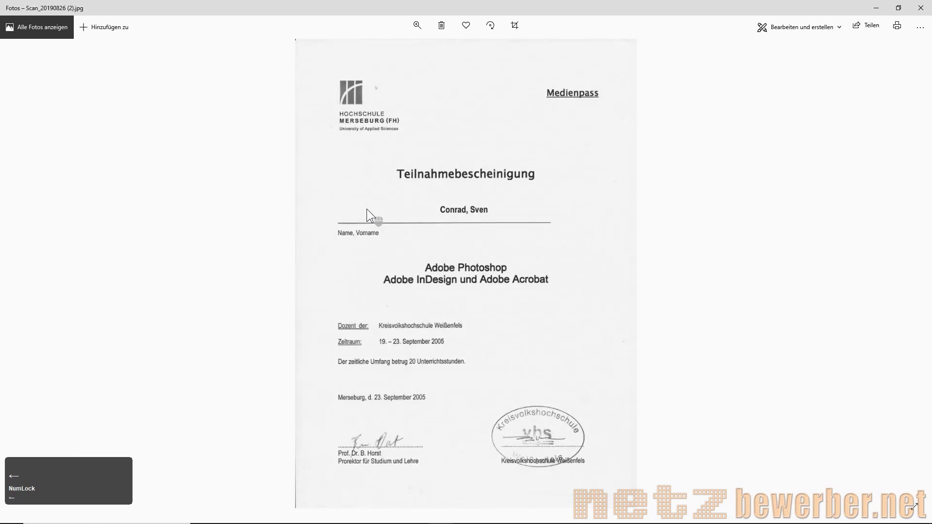
pyautogui.press('Left')
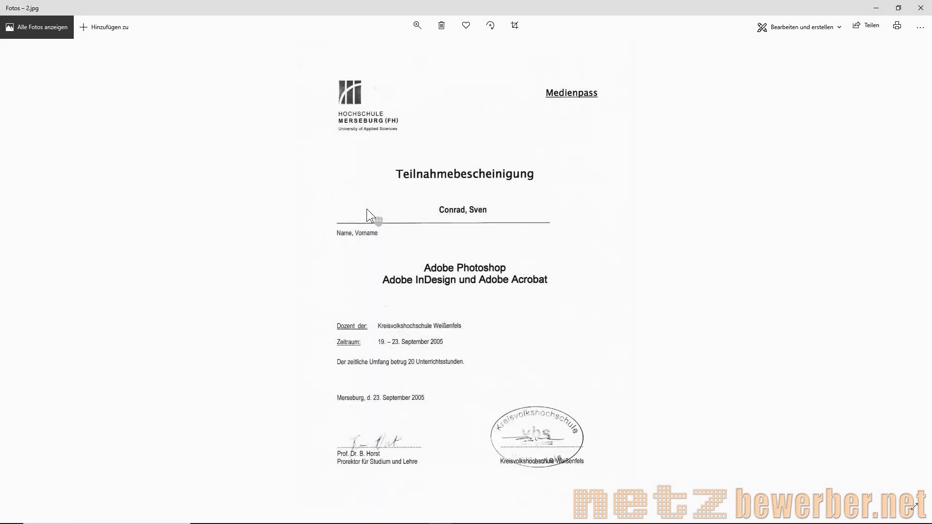
pyautogui.press('Right')
pyautogui.press('Left')
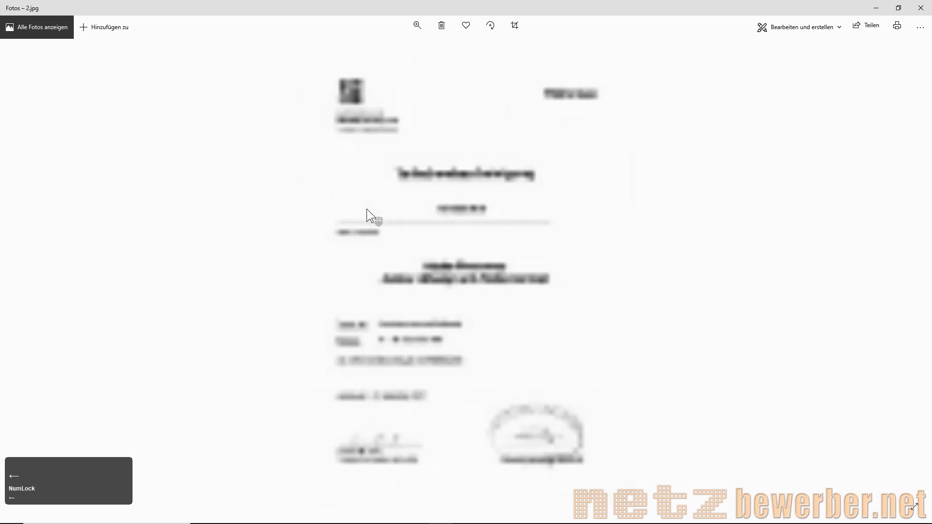
pyautogui.press('Right')
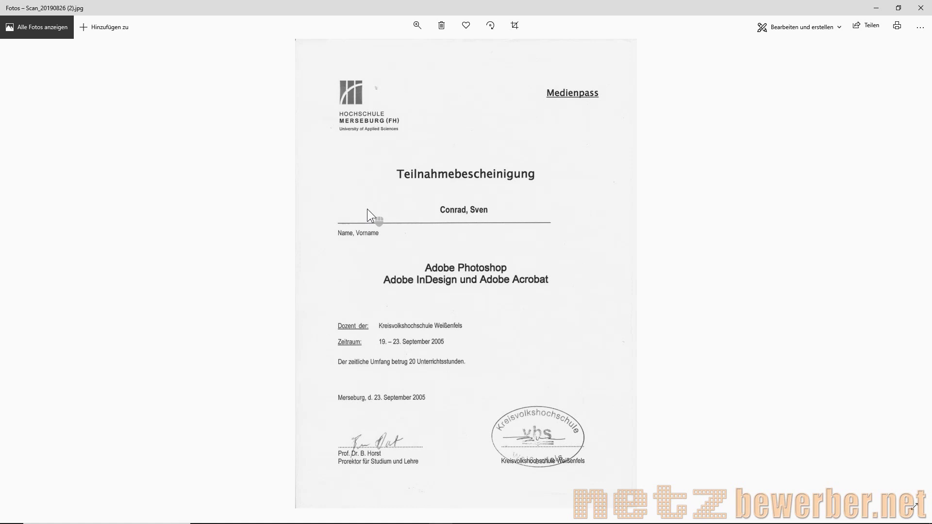
# Open Scan_20190826 (2).jpg for editing and strongly increase its light adjustment
pyautogui.rightClick(367, 209)
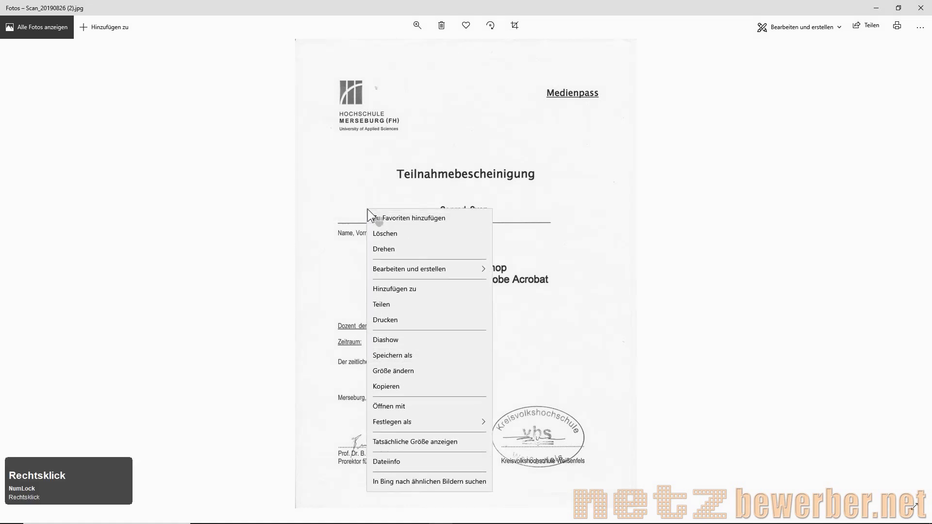
pyautogui.moveTo(412, 268)
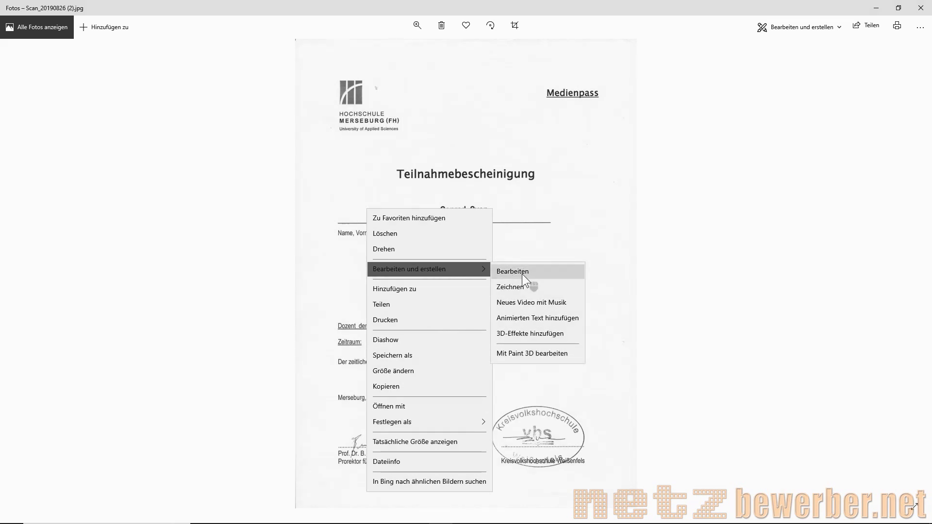
pyautogui.click(522, 274)
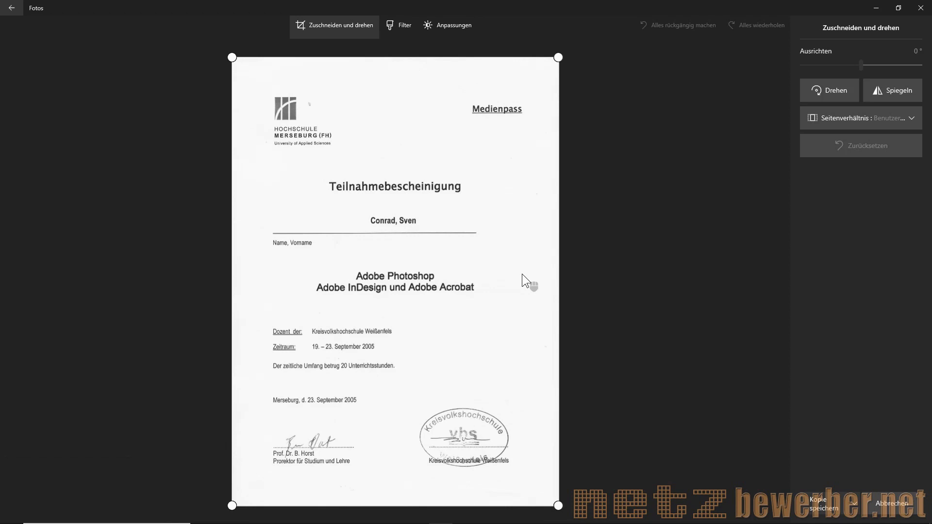
pyautogui.click(445, 27)
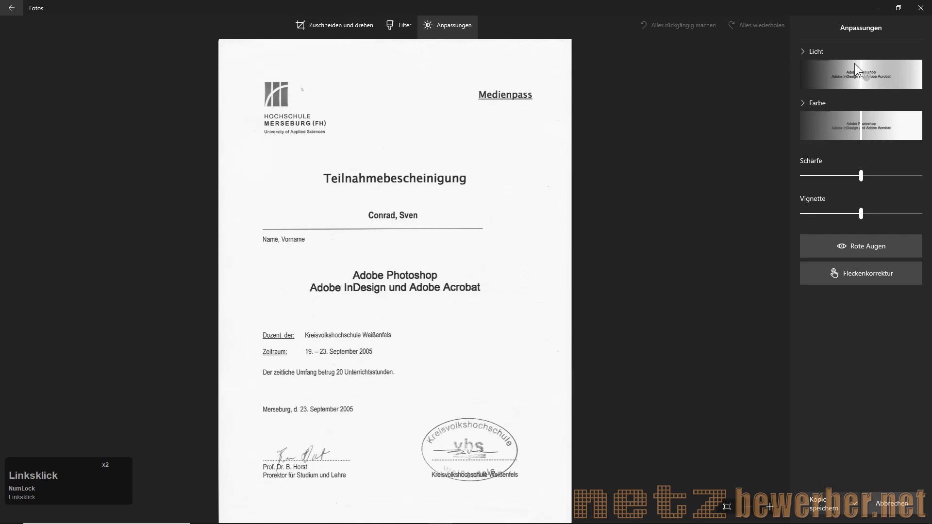
pyautogui.moveTo(864, 74); pyautogui.dragTo(916, 80)
# Apply the automatic photo enhancement to the certificate and save it over the existing file
pyautogui.click(406, 24)
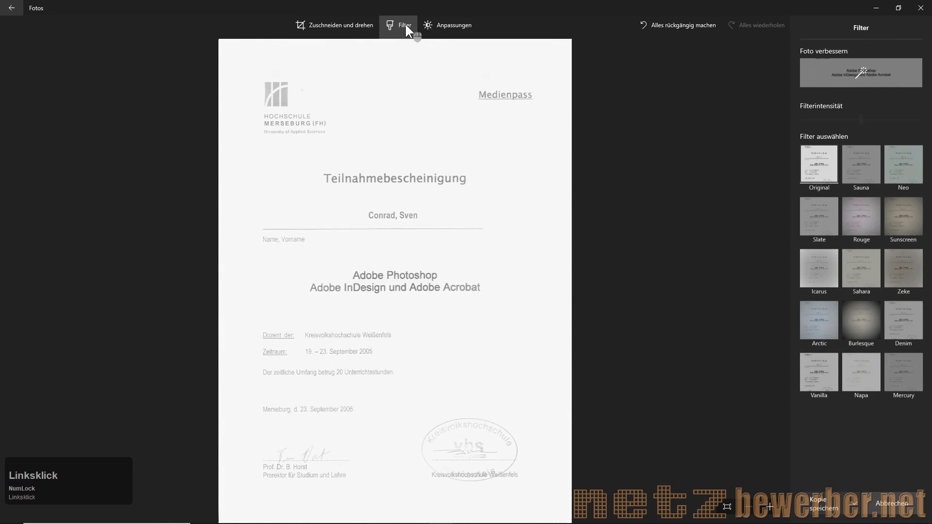
pyautogui.click(872, 70)
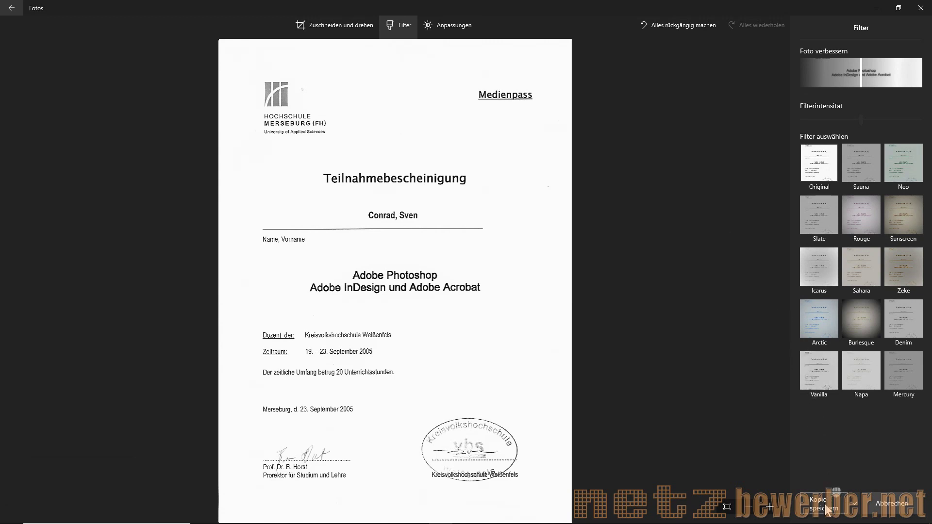
pyautogui.click(855, 511)
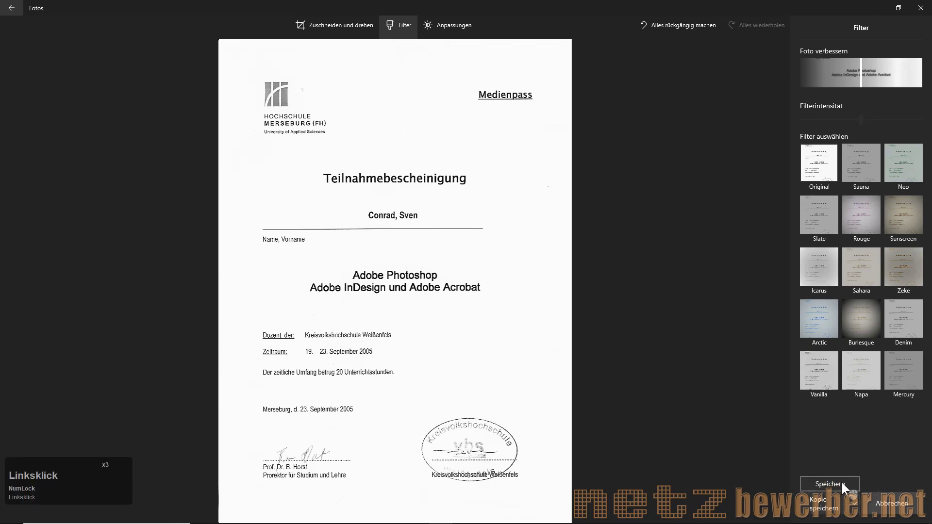
pyautogui.click(840, 481)
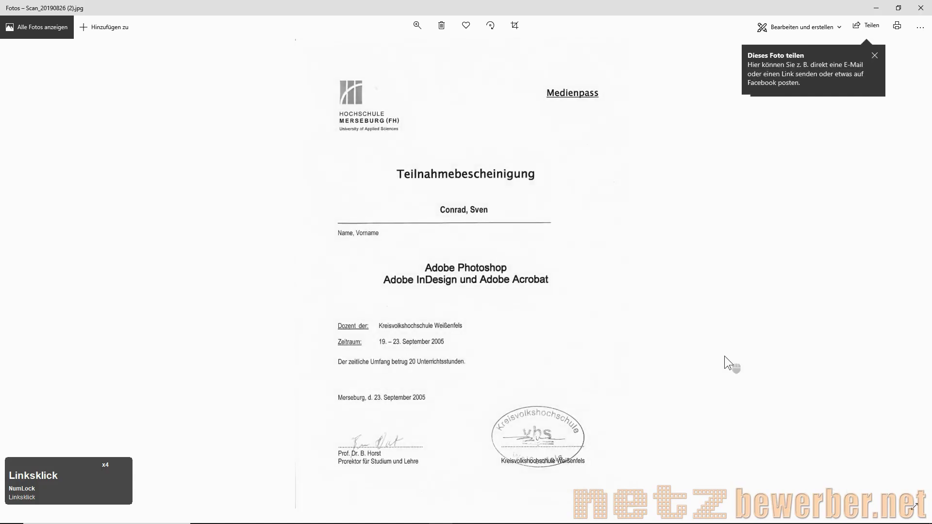